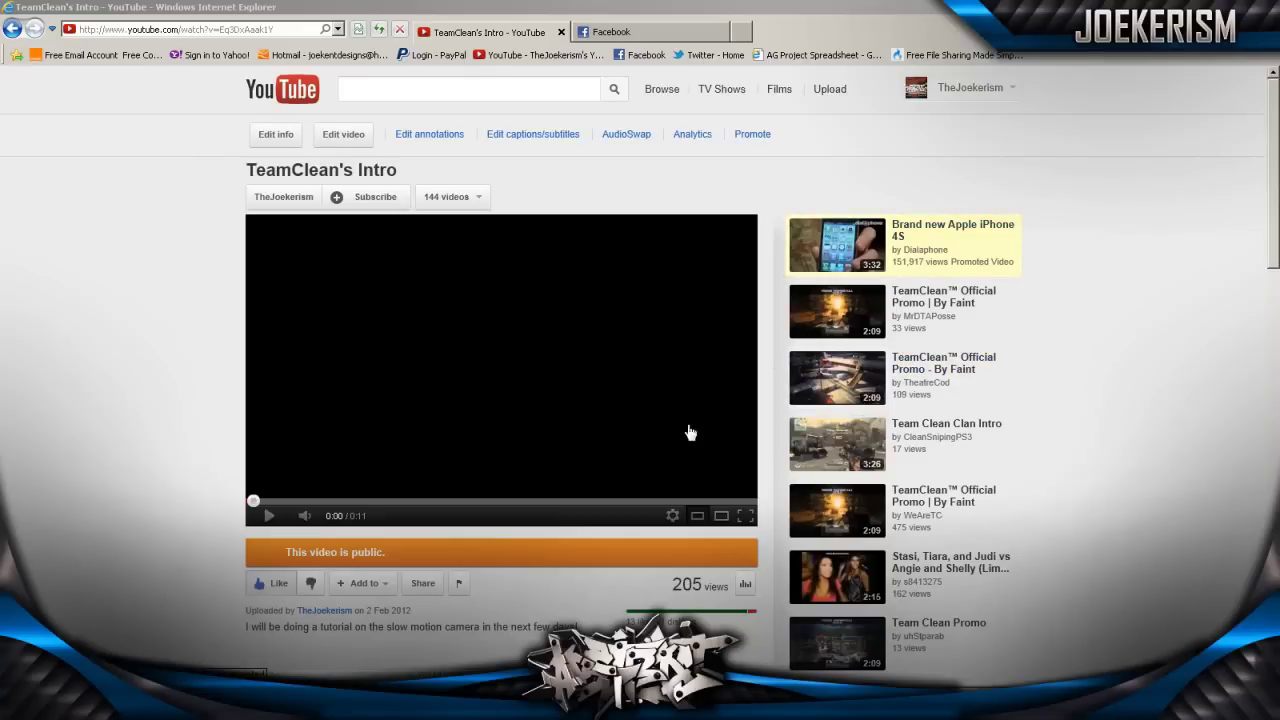
Play the TeamClean's Intro video, restart it with the sound muted, and rewind it to the beginning.
{"action": "left_click", "coordinate": [349, 430]}
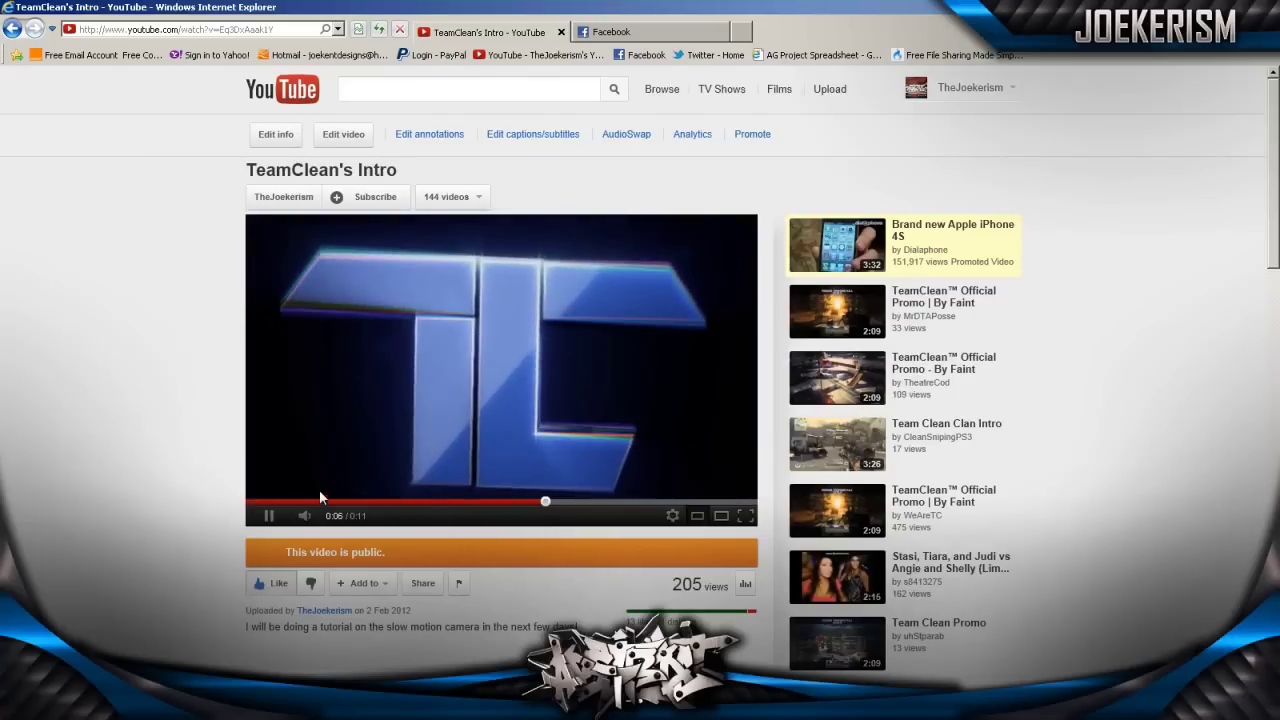
{"action": "left_click", "coordinate": [319, 489]}
{"action": "left_click", "coordinate": [315, 500]}
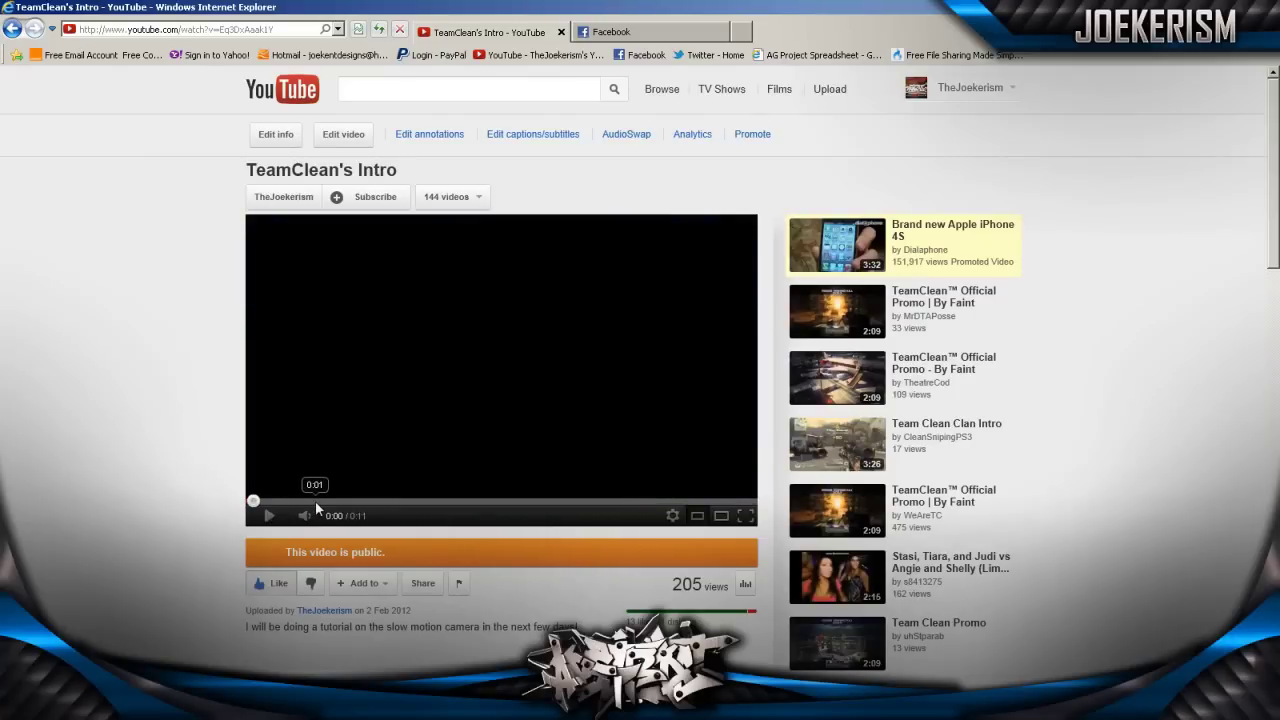
{"action": "left_click", "coordinate": [321, 443]}
{"action": "left_click", "coordinate": [301, 519]}
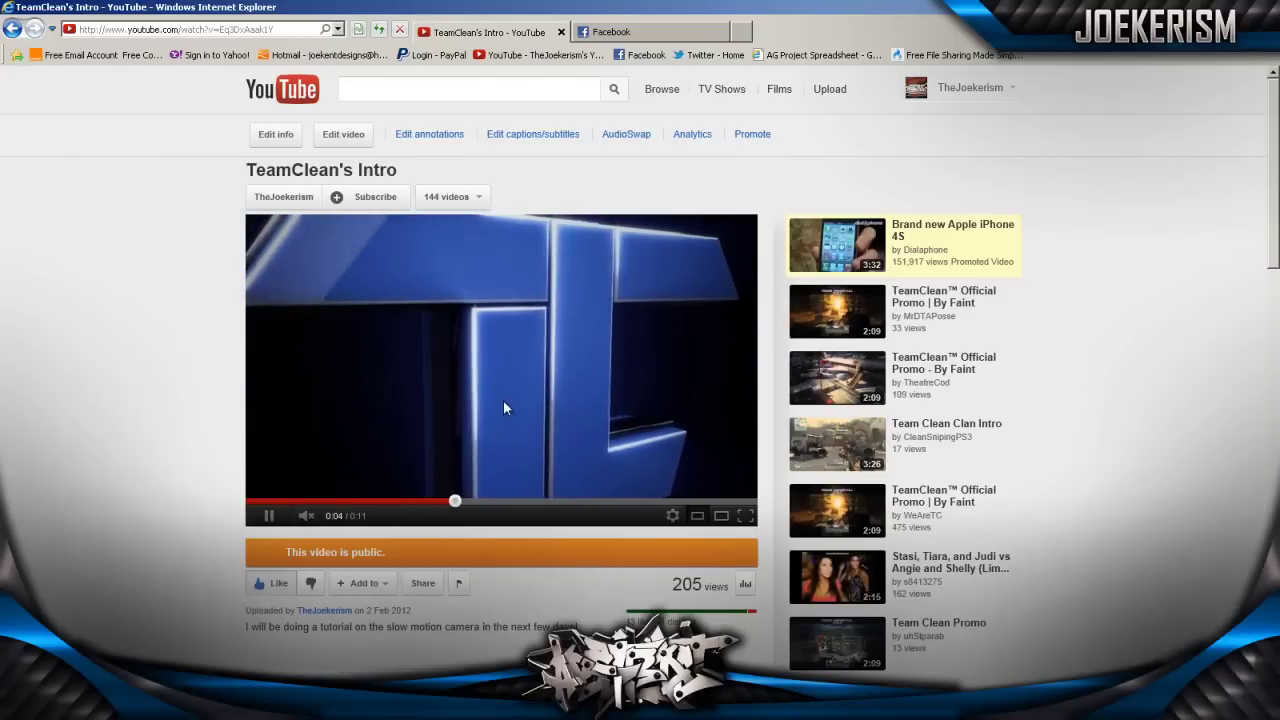
{"action": "left_click", "coordinate": [578, 412]}
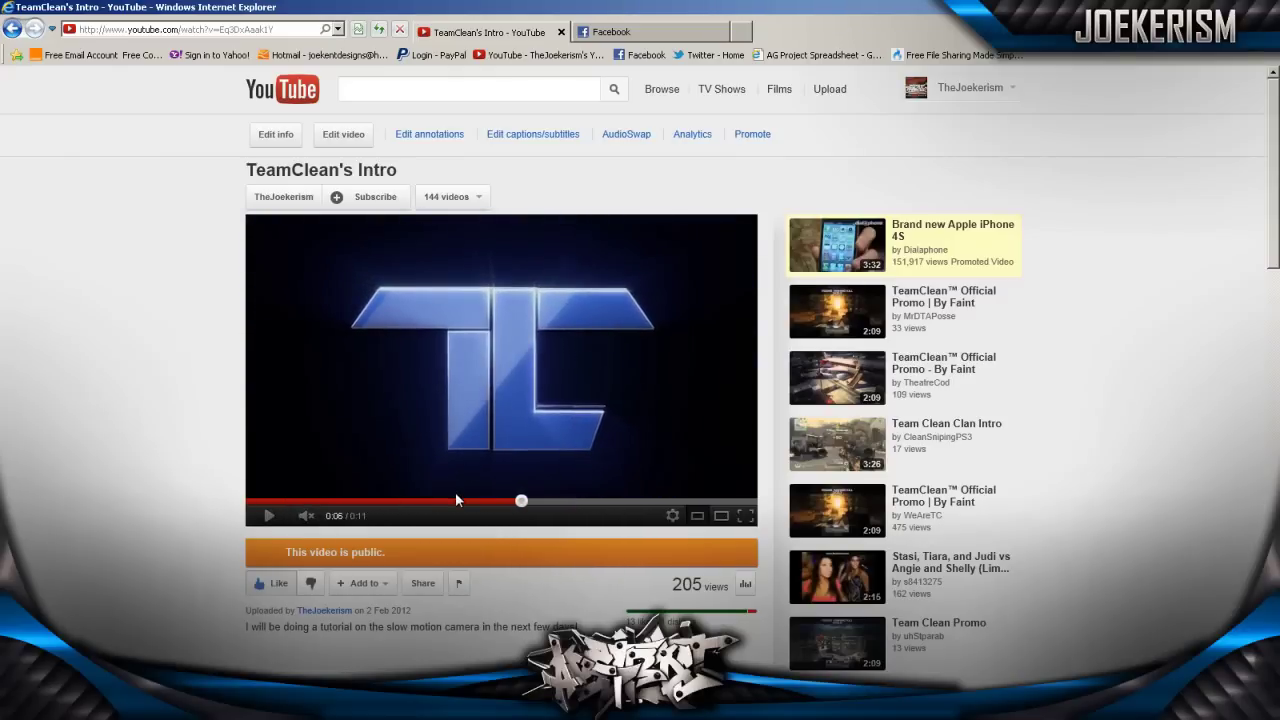
{"action": "left_click_drag", "start_coordinate": [457, 496], "coordinate": [147, 491]}
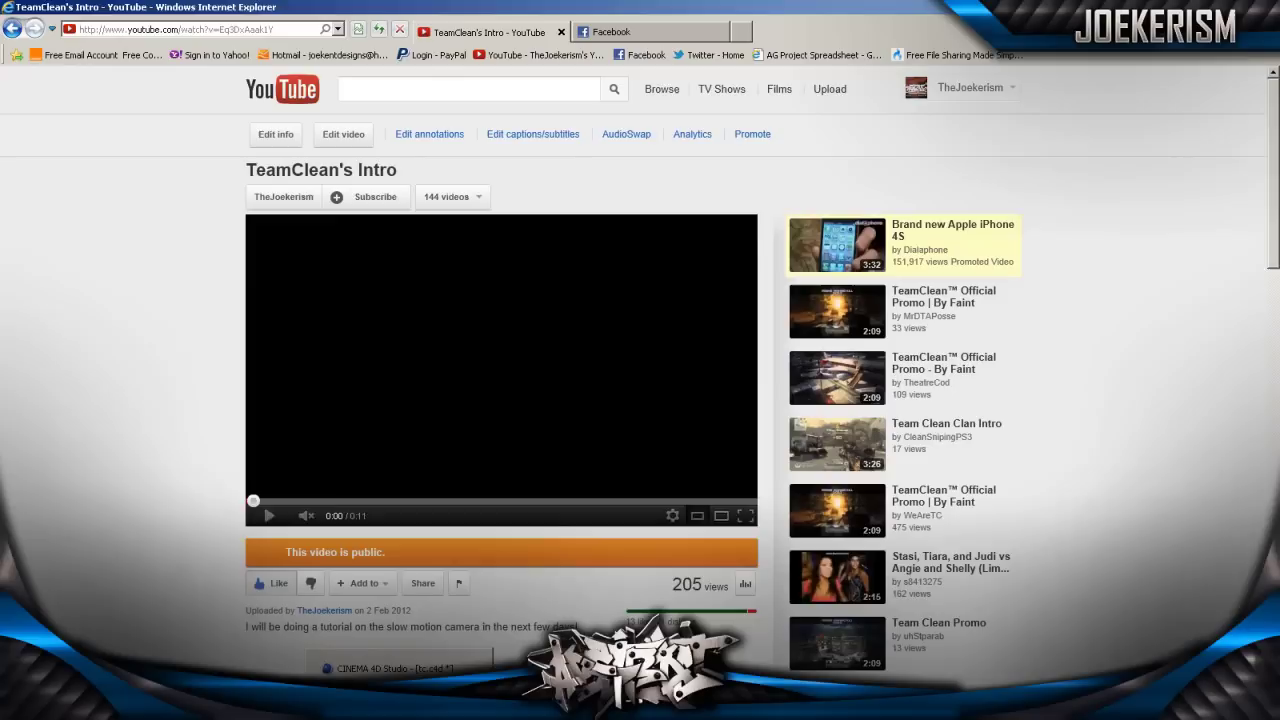
Switch to CINEMA 4D and turn off the visibility of the original Camera object.
{"action": "key", "text": "alt+Tab"}
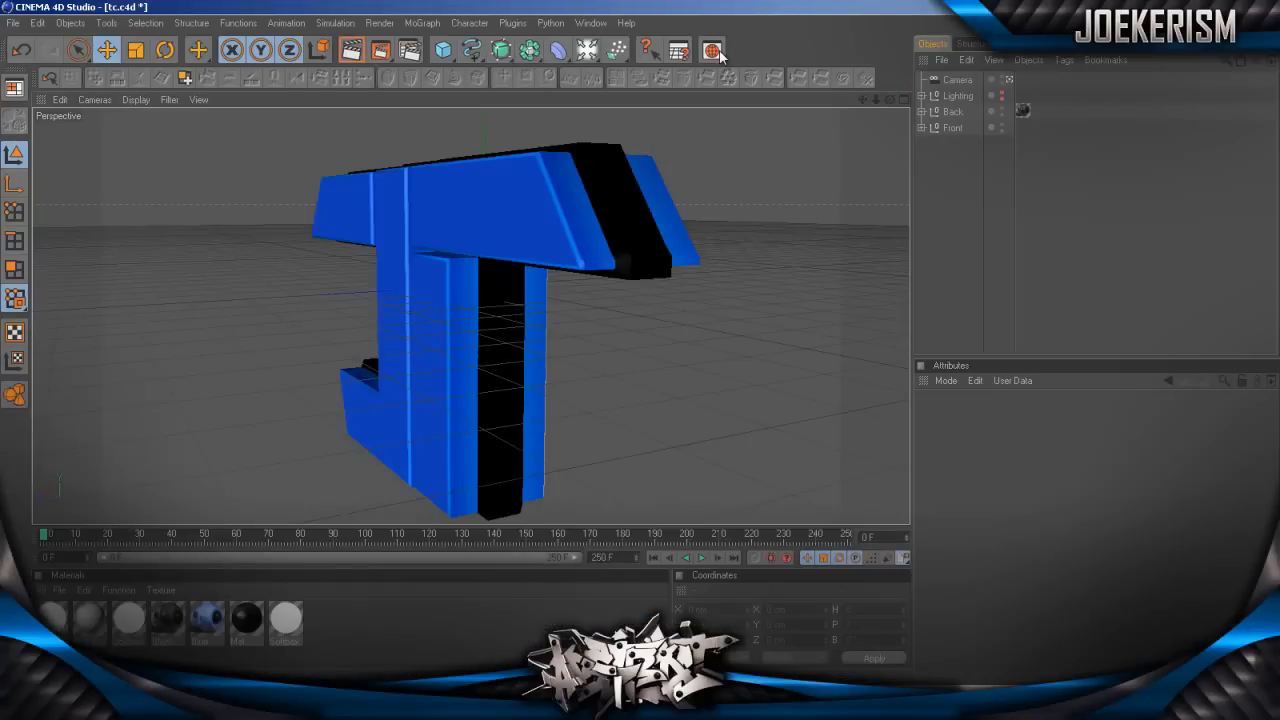
{"action": "left_click", "coordinate": [945, 80]}
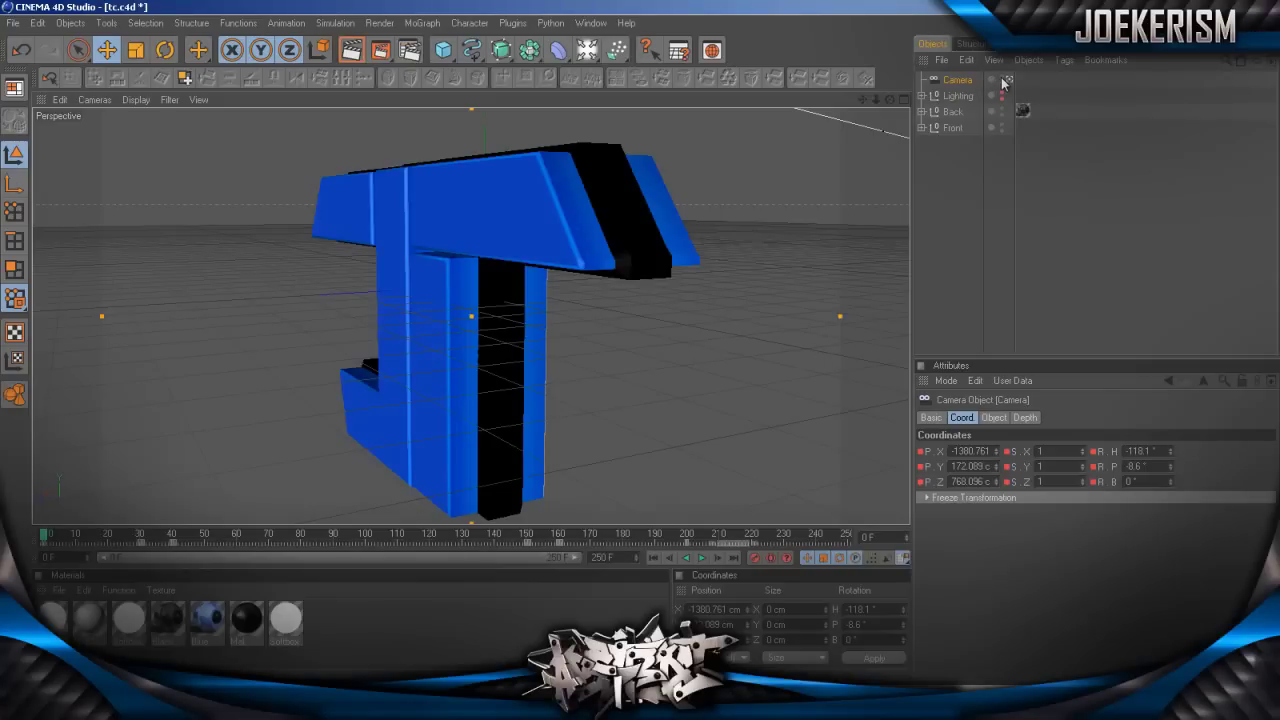
{"action": "left_click", "coordinate": [1049, 182]}
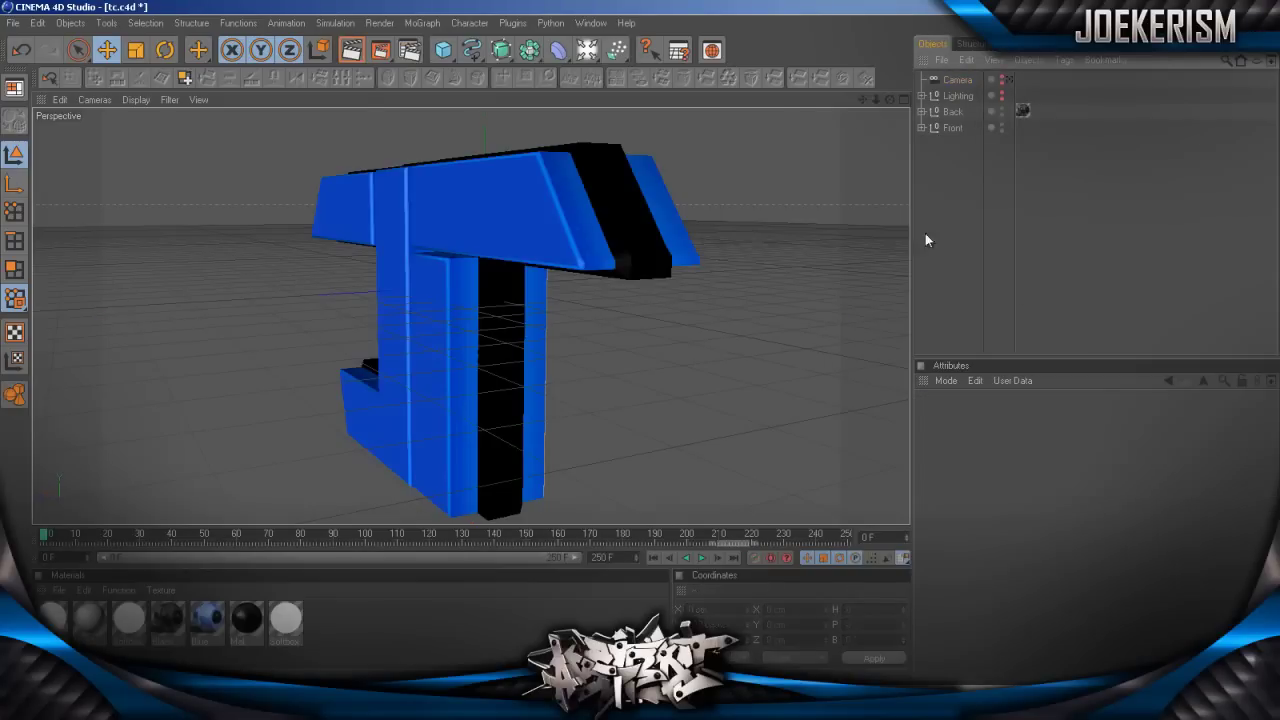
Add a second camera, look through it, and record its starting keyframe at frame 0.
{"action": "left_click_drag", "start_coordinate": [563, 52], "coordinate": [654, 177]}
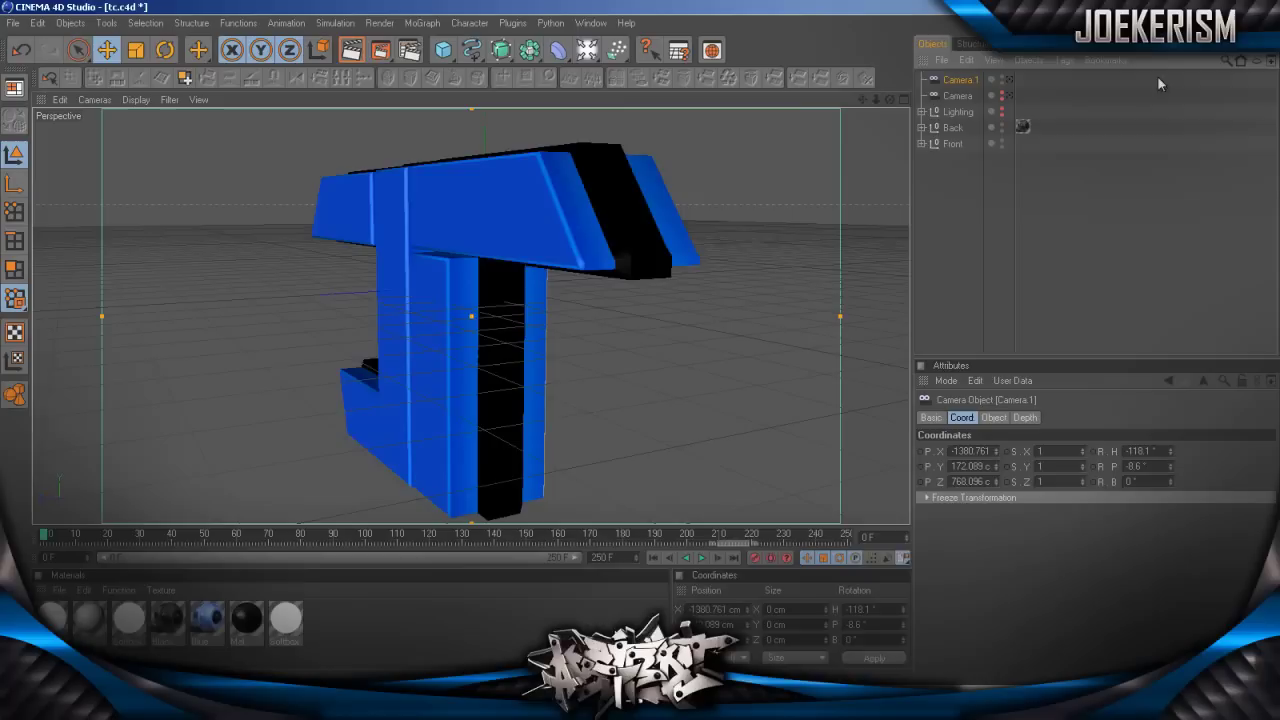
{"action": "left_click", "coordinate": [1010, 80]}
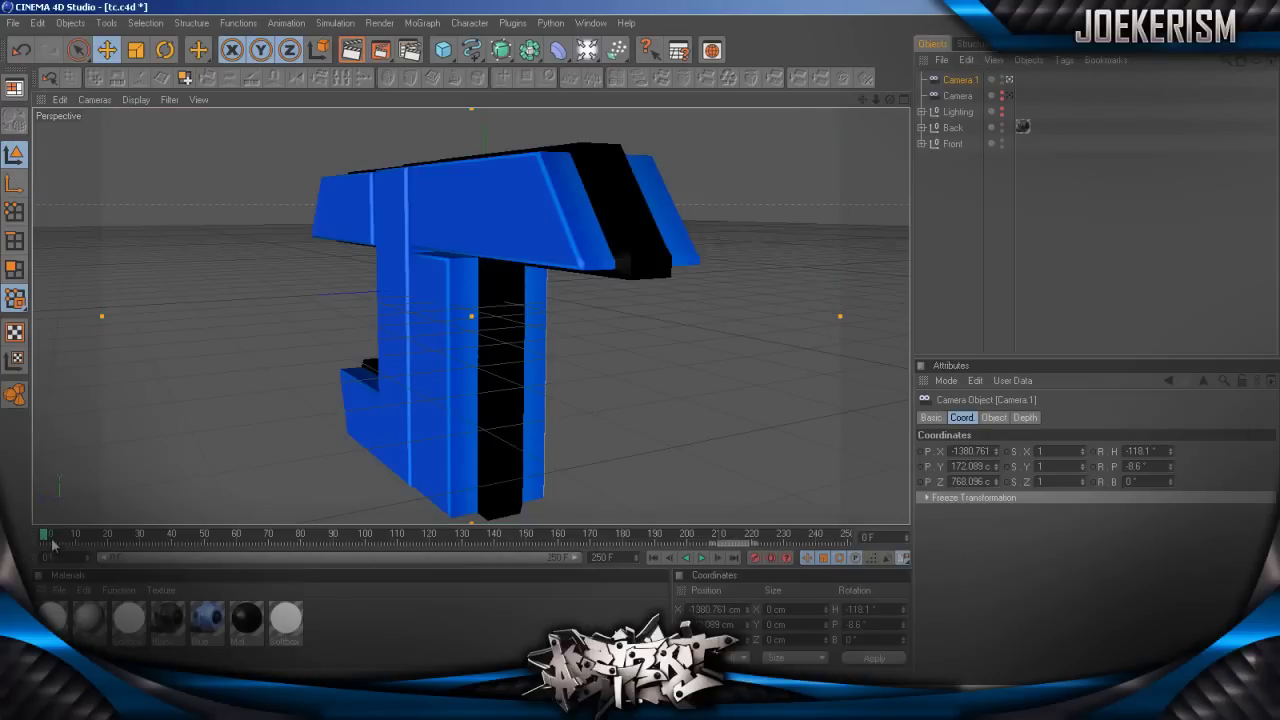
{"action": "left_click", "coordinate": [757, 559]}
Autokey the new camera at frame 30, moved in close on the logo's end at about X -1040, Y 235, Z 403 cm.
{"action": "left_click", "coordinate": [141, 537]}
{"action": "left_click", "coordinate": [671, 558]}
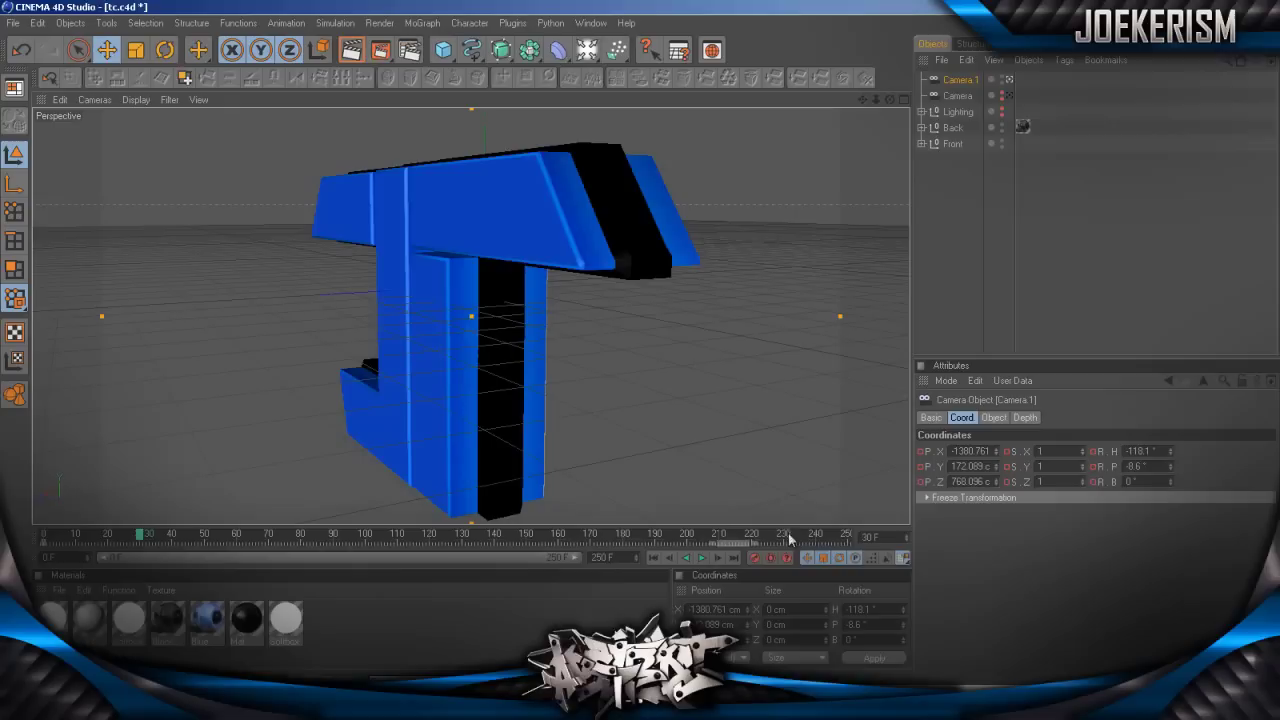
{"action": "left_click", "coordinate": [143, 537]}
{"action": "left_click", "coordinate": [771, 558]}
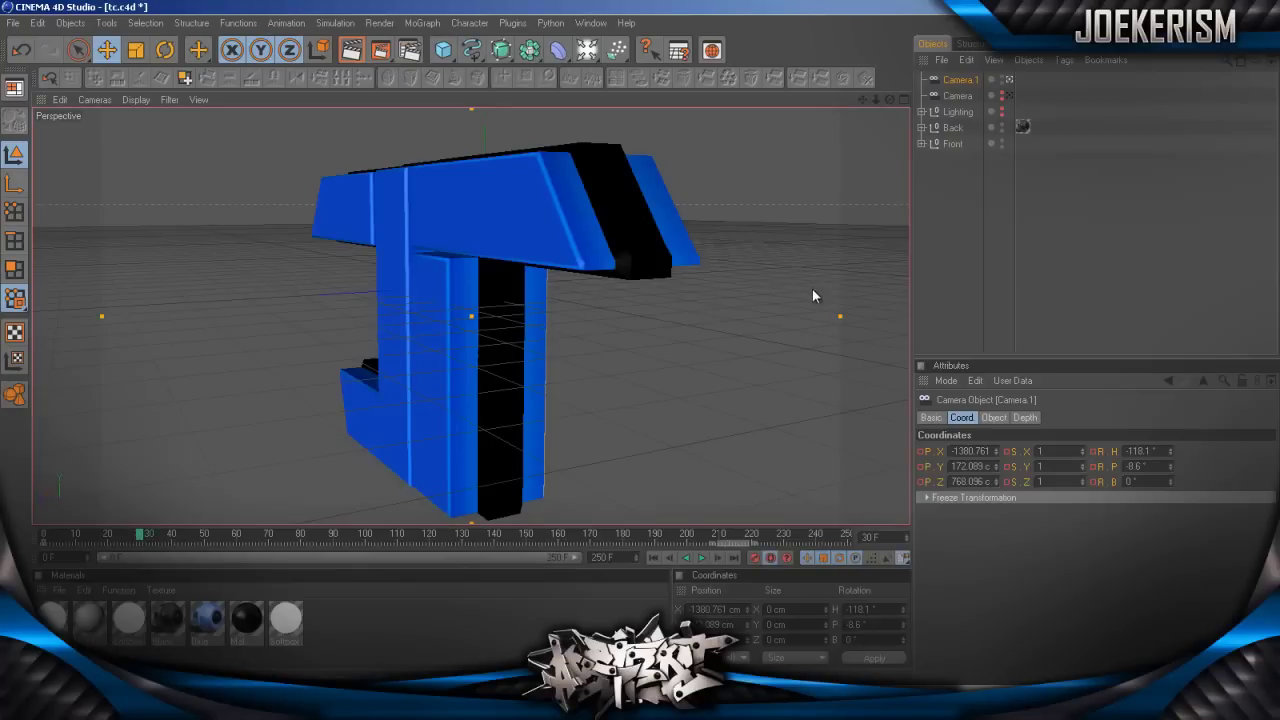
{"action": "scroll", "coordinate": [787, 303], "scroll_direction": "up", "scroll_amount": 5}
{"action": "scroll", "coordinate": [798, 185], "scroll_direction": "down", "scroll_amount": 1}
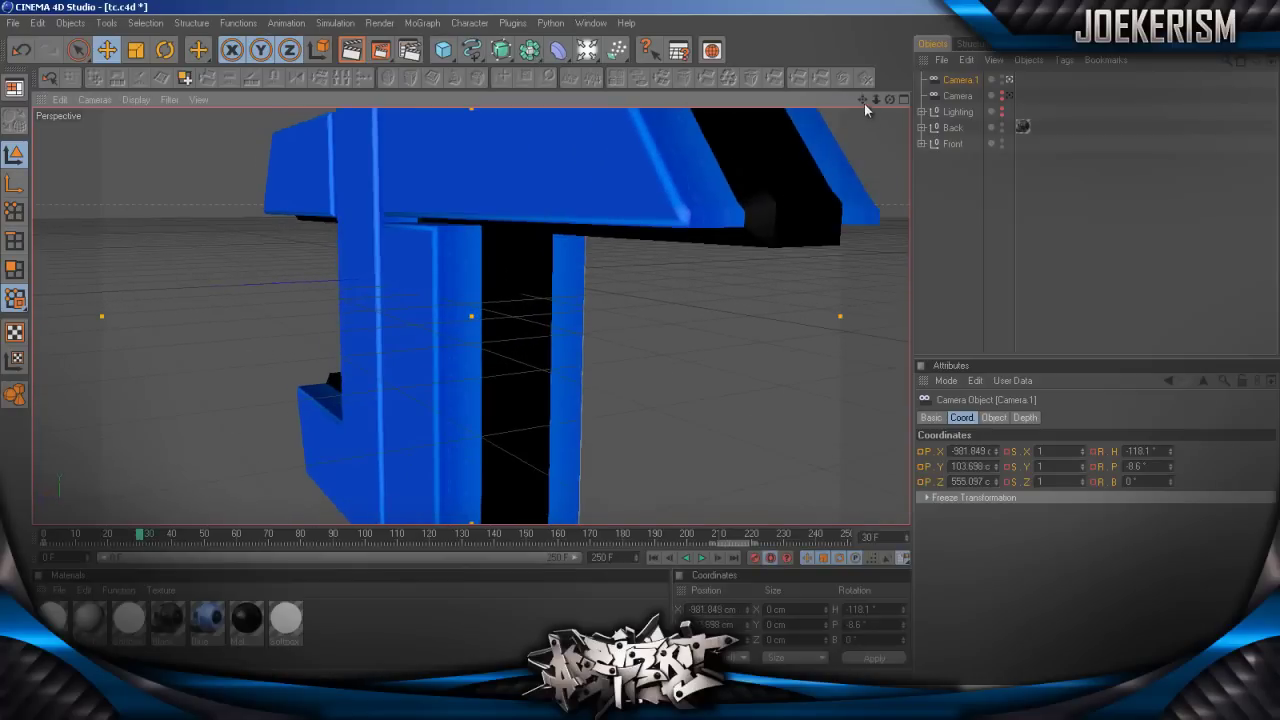
{"action": "mouse_move", "coordinate": [864, 104]}
{"action": "left_mouse_down"}
{"action": "mouse_move", "coordinate": [637, 343]}
{"action": "mouse_move", "coordinate": [849, 123]}
{"action": "left_mouse_up"}
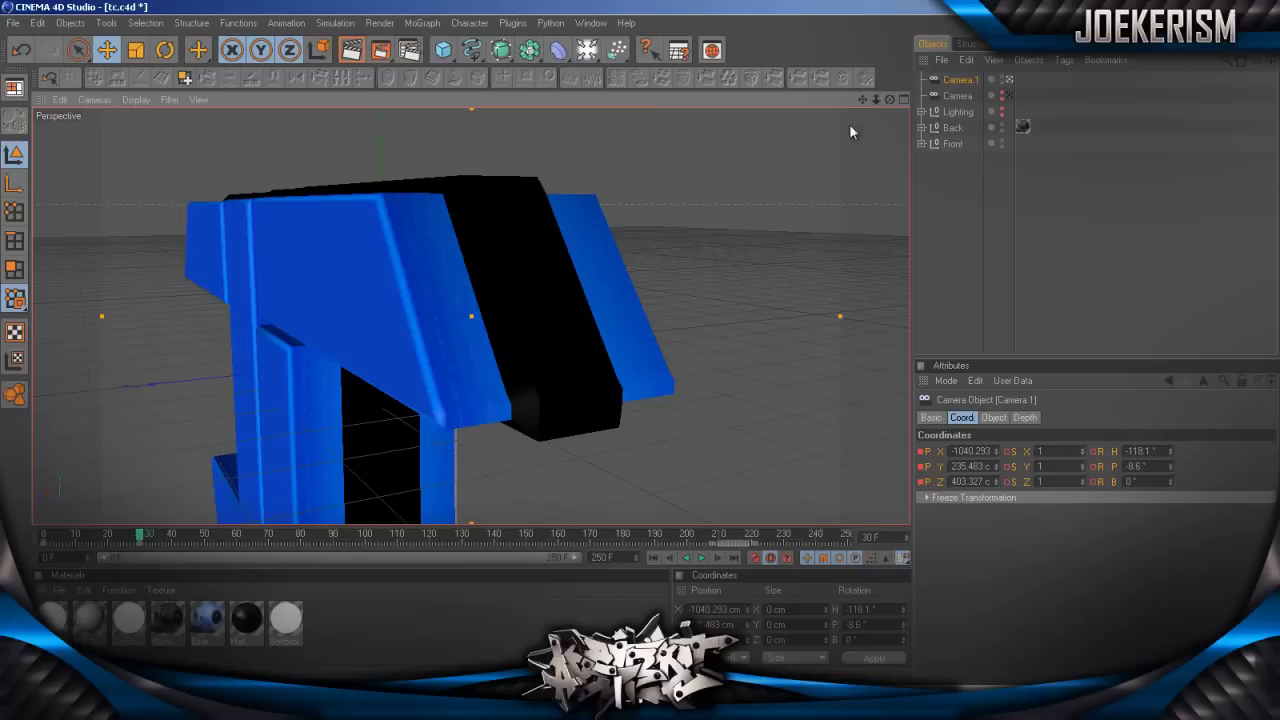
{"action": "left_click", "coordinate": [771, 558]}
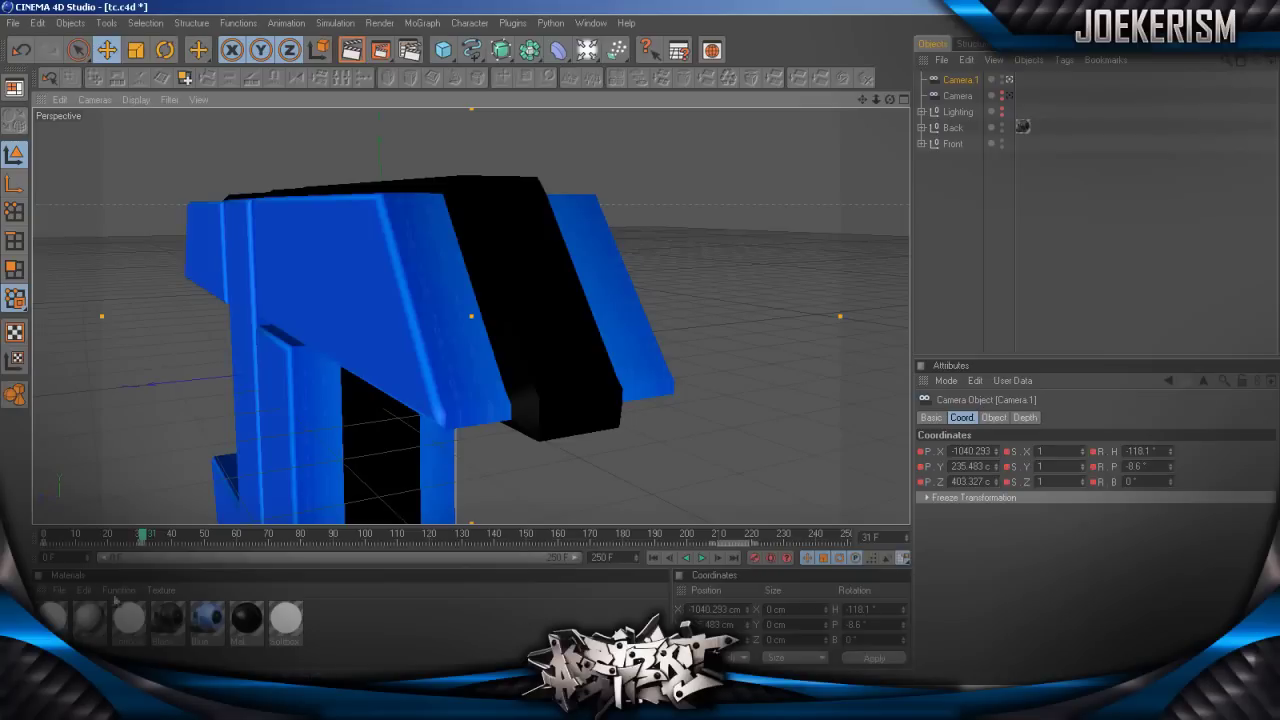
Keyframe the camera at frame 40, swung around to the logo's front side at about X -997, Y 92, Z -552 cm, heading -52.8°.
{"action": "left_click_drag", "start_coordinate": [131, 541], "coordinate": [170, 537]}
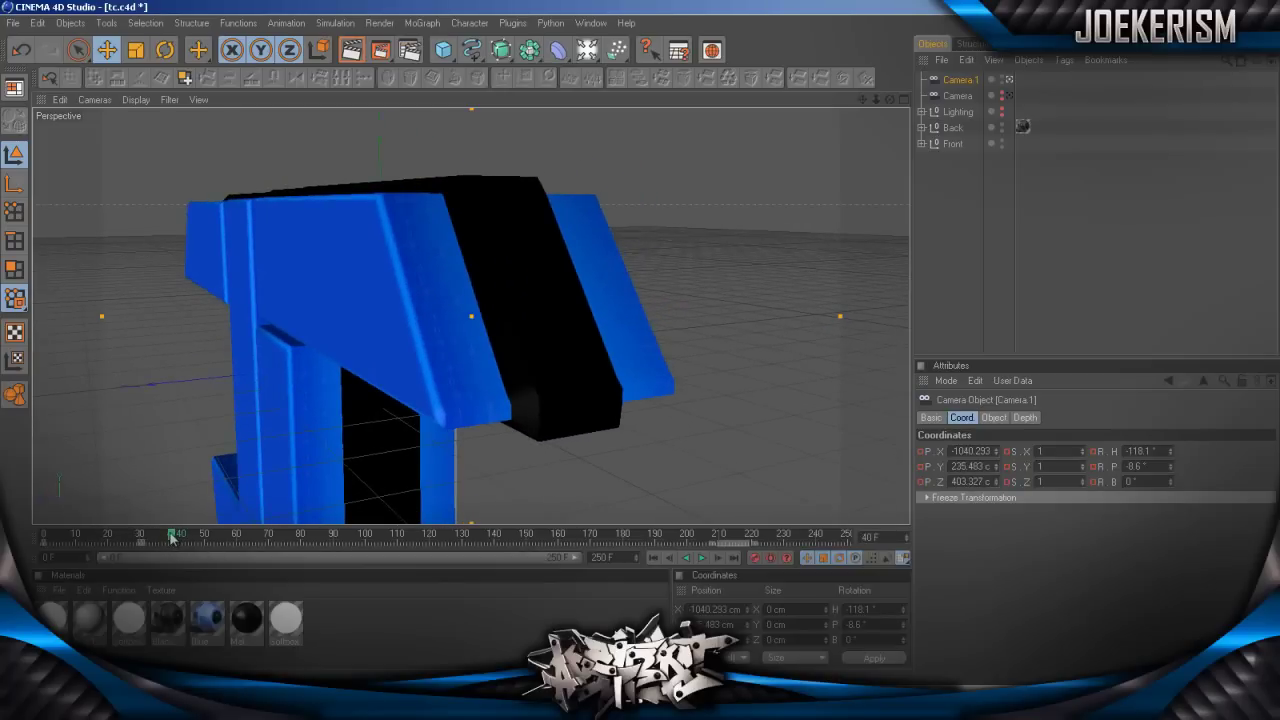
{"action": "mouse_move", "coordinate": [172, 538]}
{"action": "left_mouse_down"}
{"action": "mouse_move", "coordinate": [90, 540]}
{"action": "mouse_move", "coordinate": [176, 548]}
{"action": "left_mouse_up"}
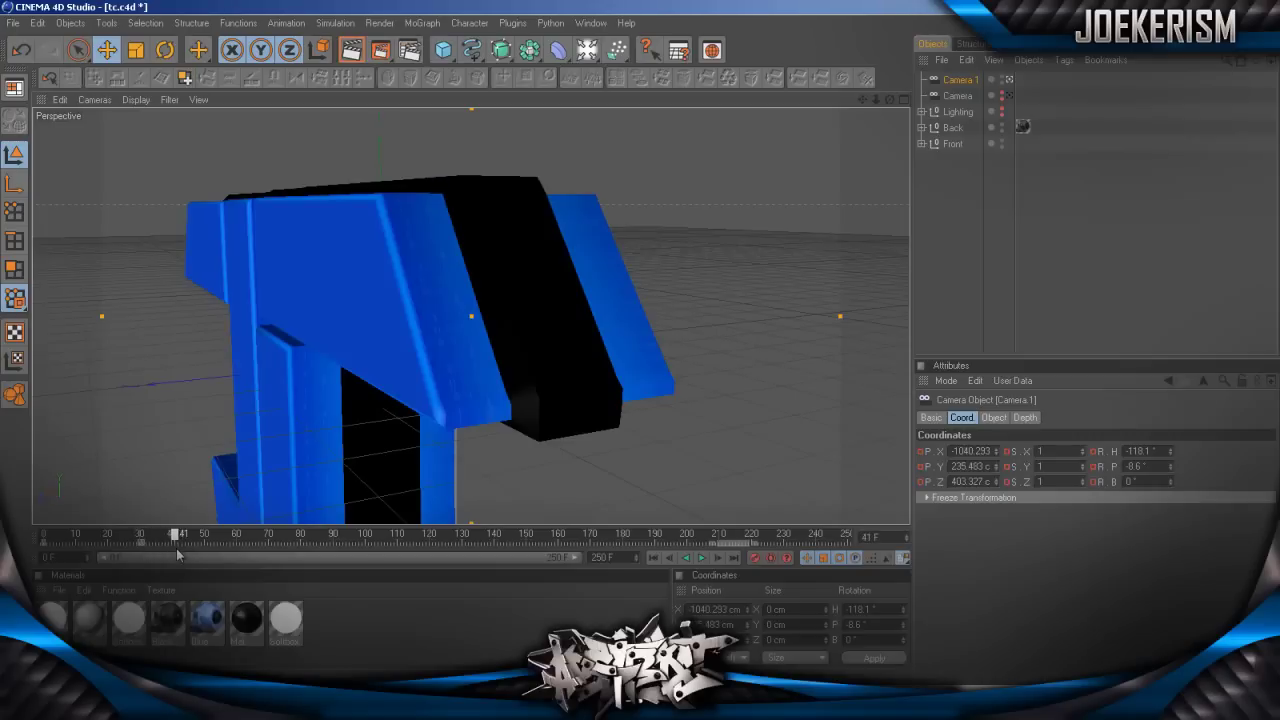
{"action": "left_click", "coordinate": [771, 558]}
{"action": "left_click", "coordinate": [895, 125]}
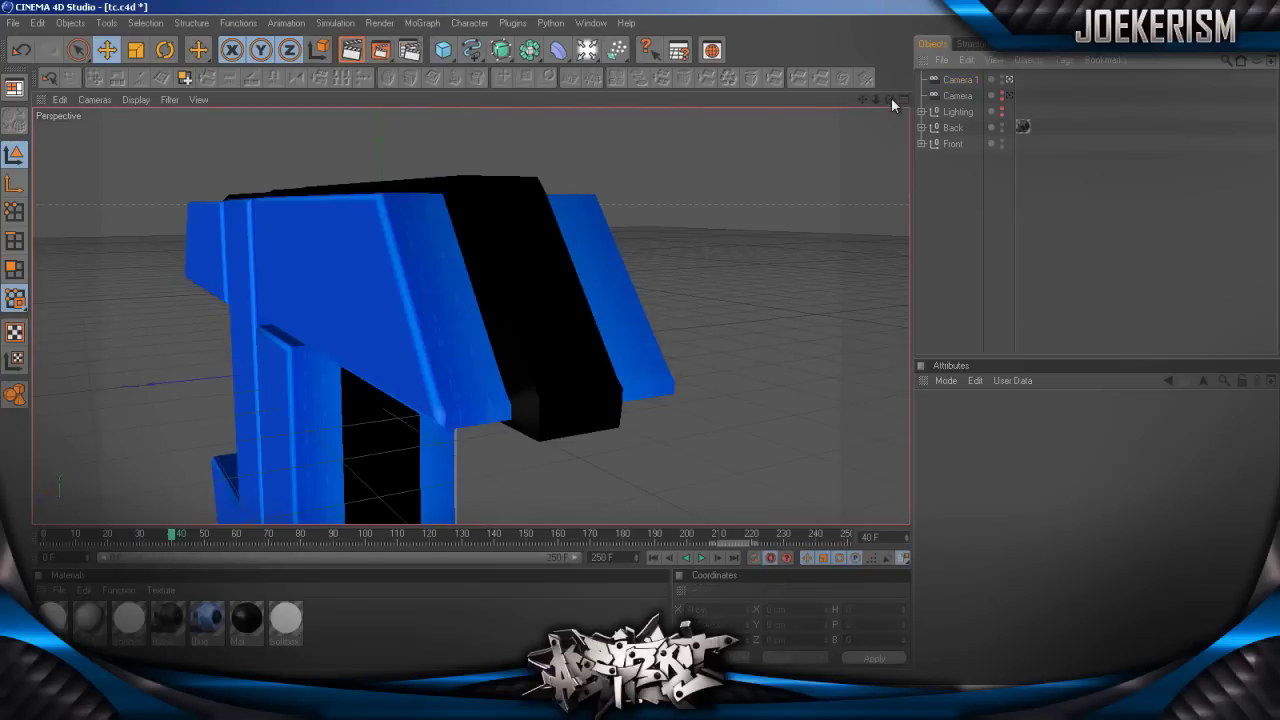
{"action": "left_click_drag", "start_coordinate": [891, 99], "coordinate": [645, 343]}
{"action": "left_click_drag", "start_coordinate": [860, 100], "coordinate": [639, 343]}
{"action": "left_click", "coordinate": [959, 79]}
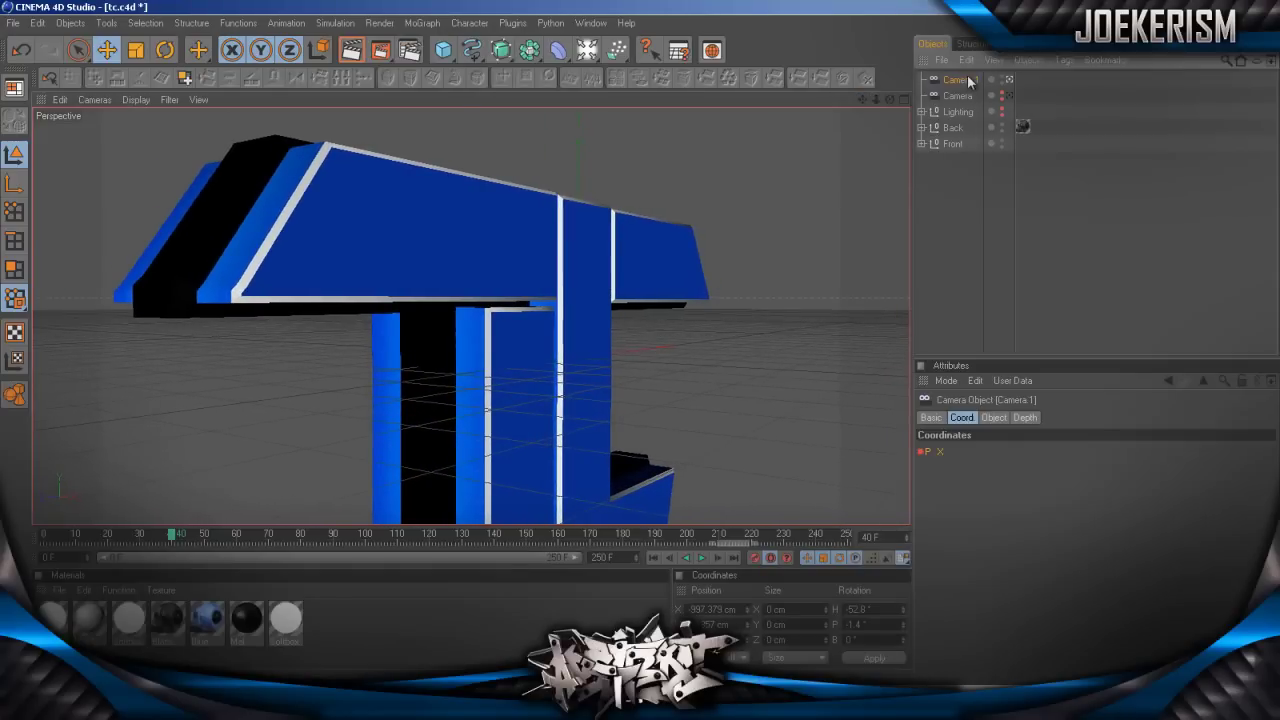
{"action": "left_click", "coordinate": [718, 558]}
{"action": "left_click", "coordinate": [755, 558]}
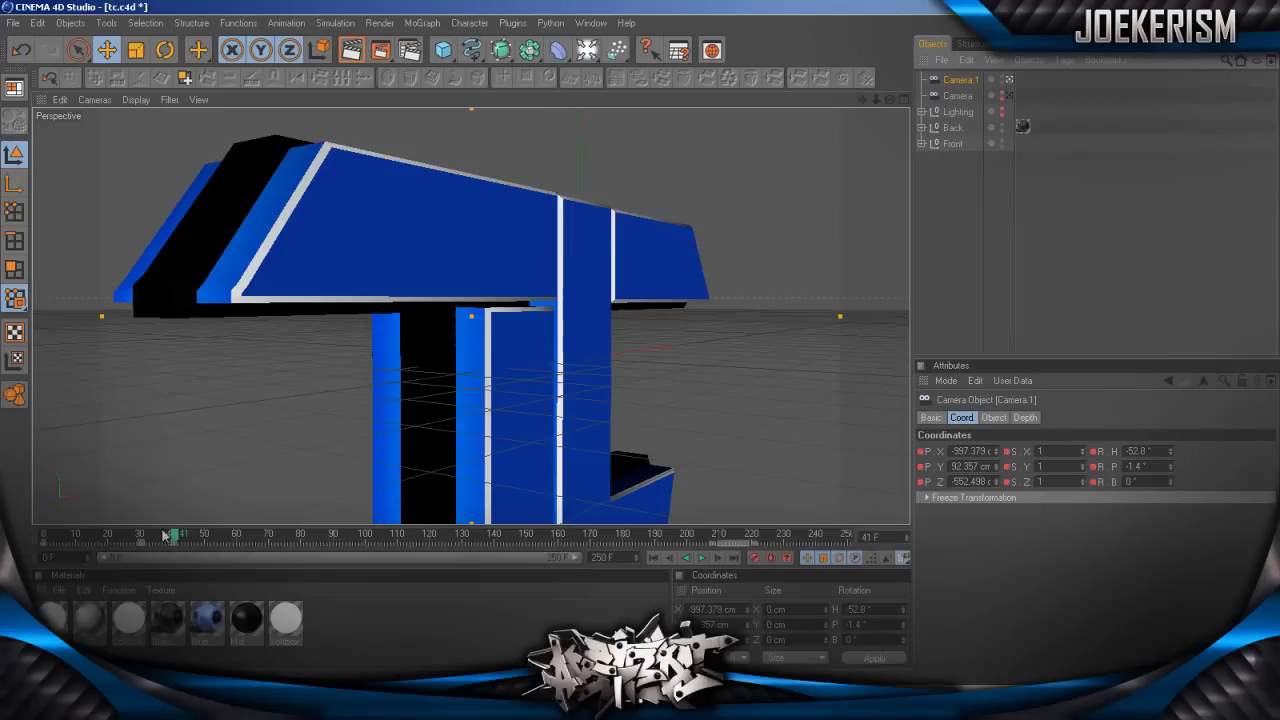
Play the camera animation from frame 0 to review the fast swing around the logo.
{"action": "left_click_drag", "start_coordinate": [165, 535], "coordinate": [45, 536]}
{"action": "left_click", "coordinate": [702, 558]}
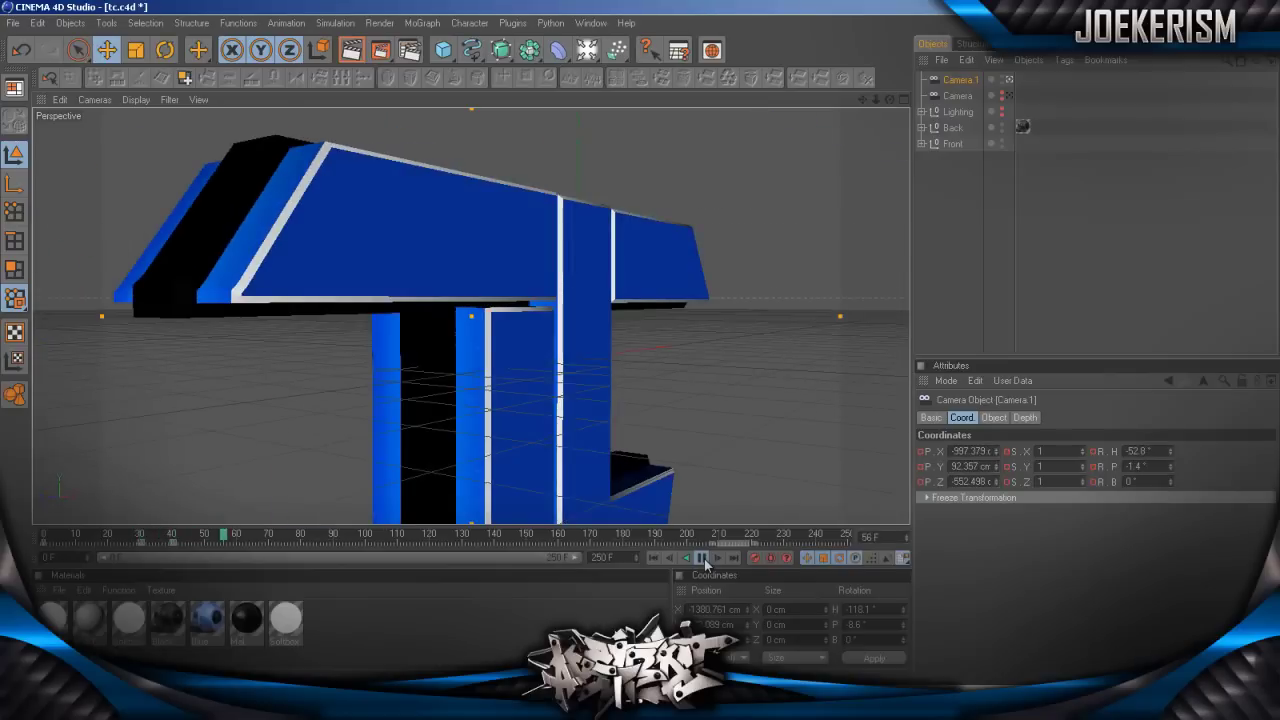
{"action": "left_click", "coordinate": [702, 558]}
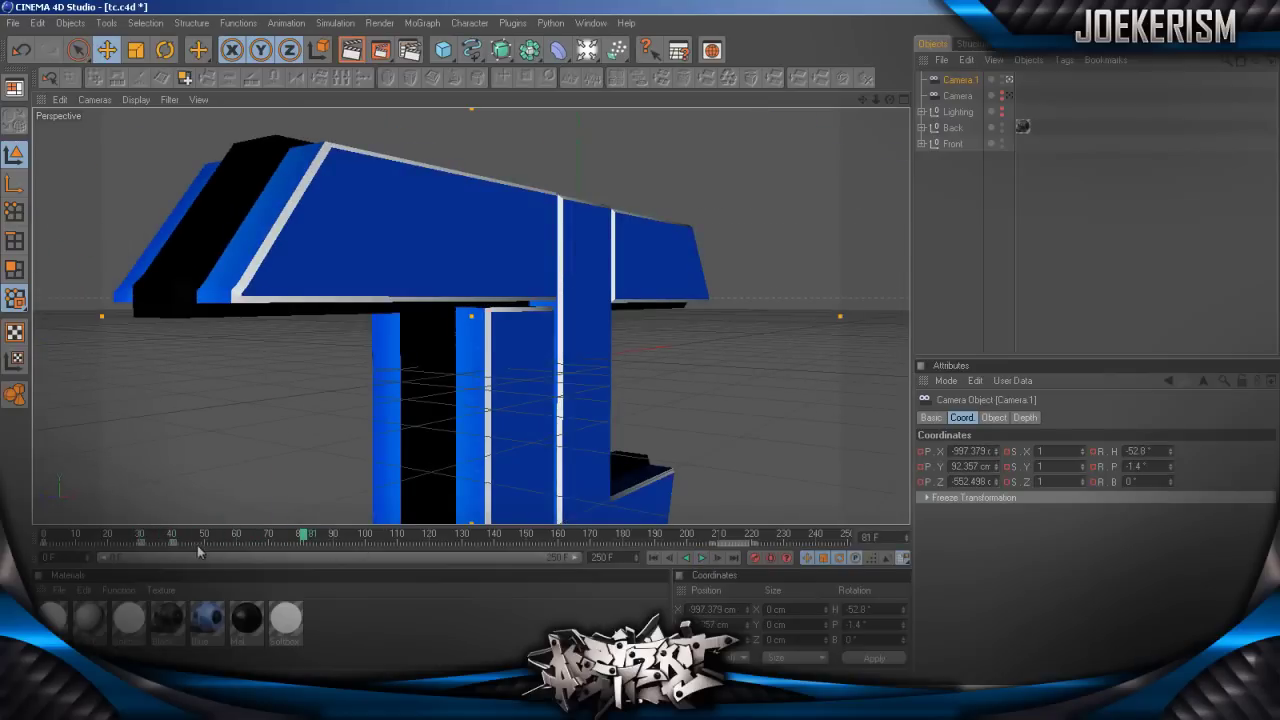
Select the camera keyframe at frame 40 and replay the animation from the start to check its timing.
{"action": "mouse_move", "coordinate": [175, 535]}
{"action": "left_mouse_down"}
{"action": "mouse_move", "coordinate": [137, 545]}
{"action": "mouse_move", "coordinate": [189, 536]}
{"action": "mouse_move", "coordinate": [163, 536]}
{"action": "mouse_move", "coordinate": [172, 551]}
{"action": "left_mouse_up"}
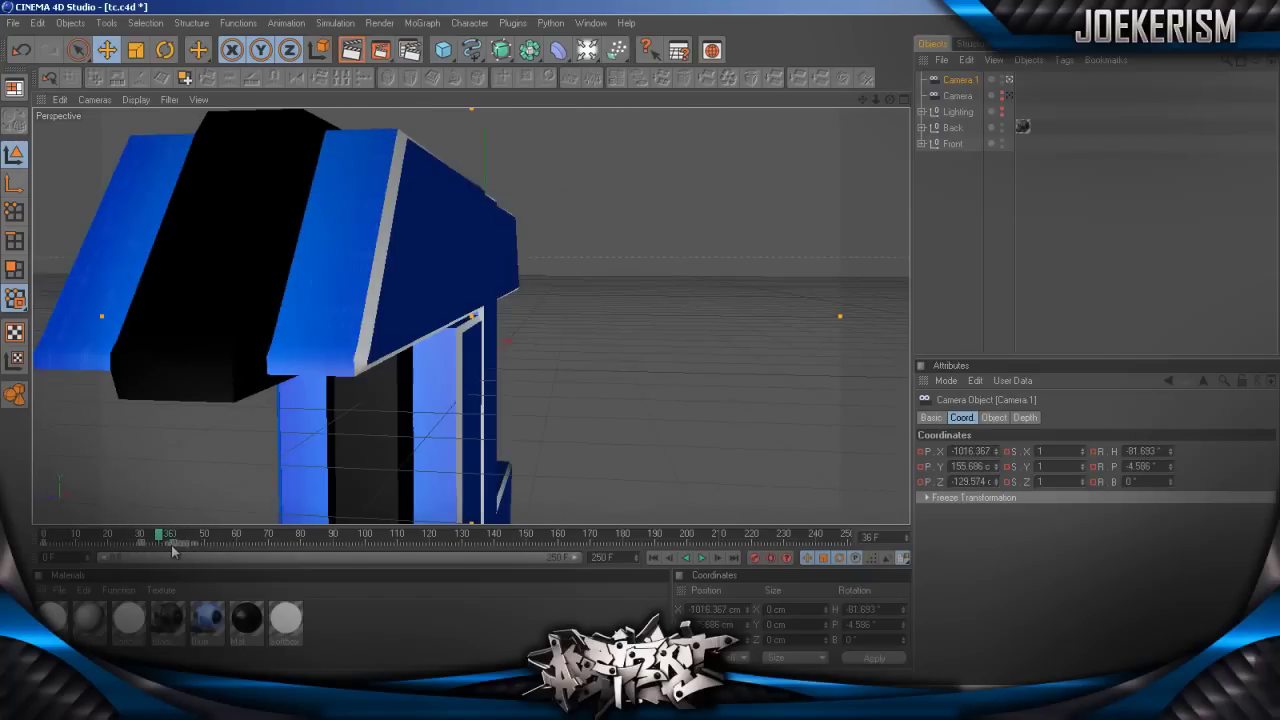
{"action": "left_click", "coordinate": [166, 550]}
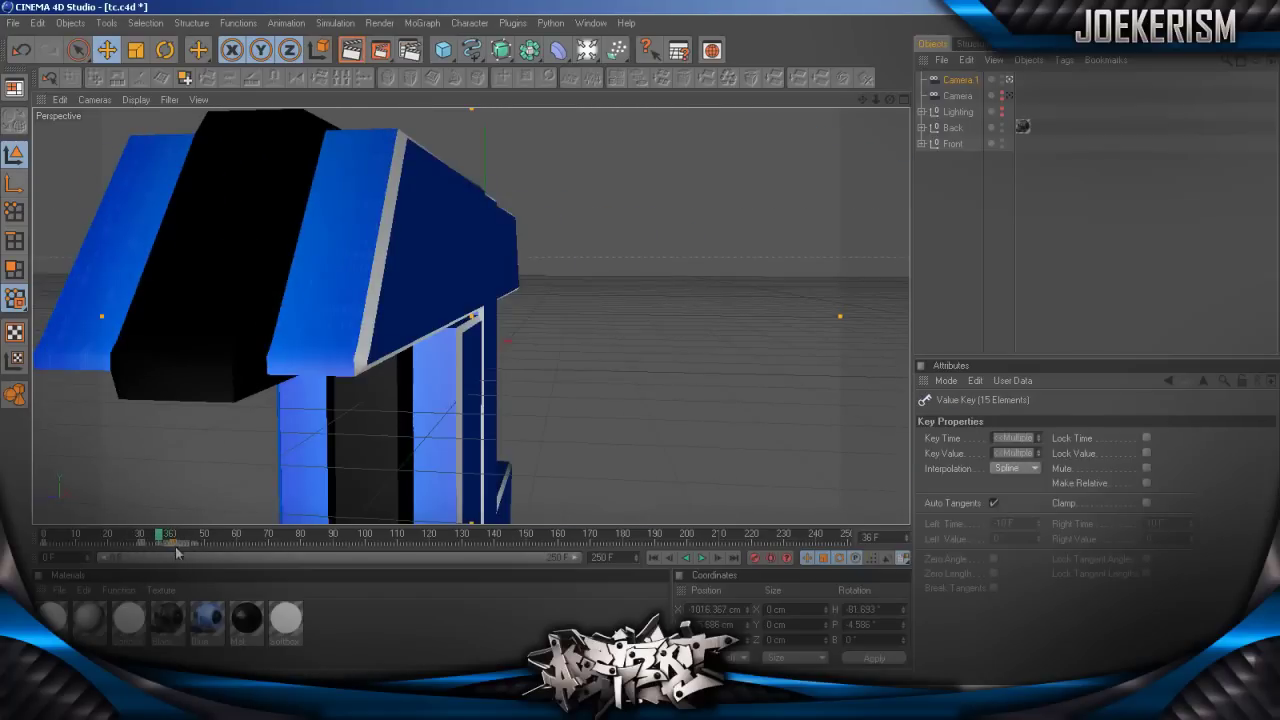
{"action": "left_click_drag", "start_coordinate": [174, 542], "coordinate": [43, 536]}
{"action": "left_click", "coordinate": [702, 558]}
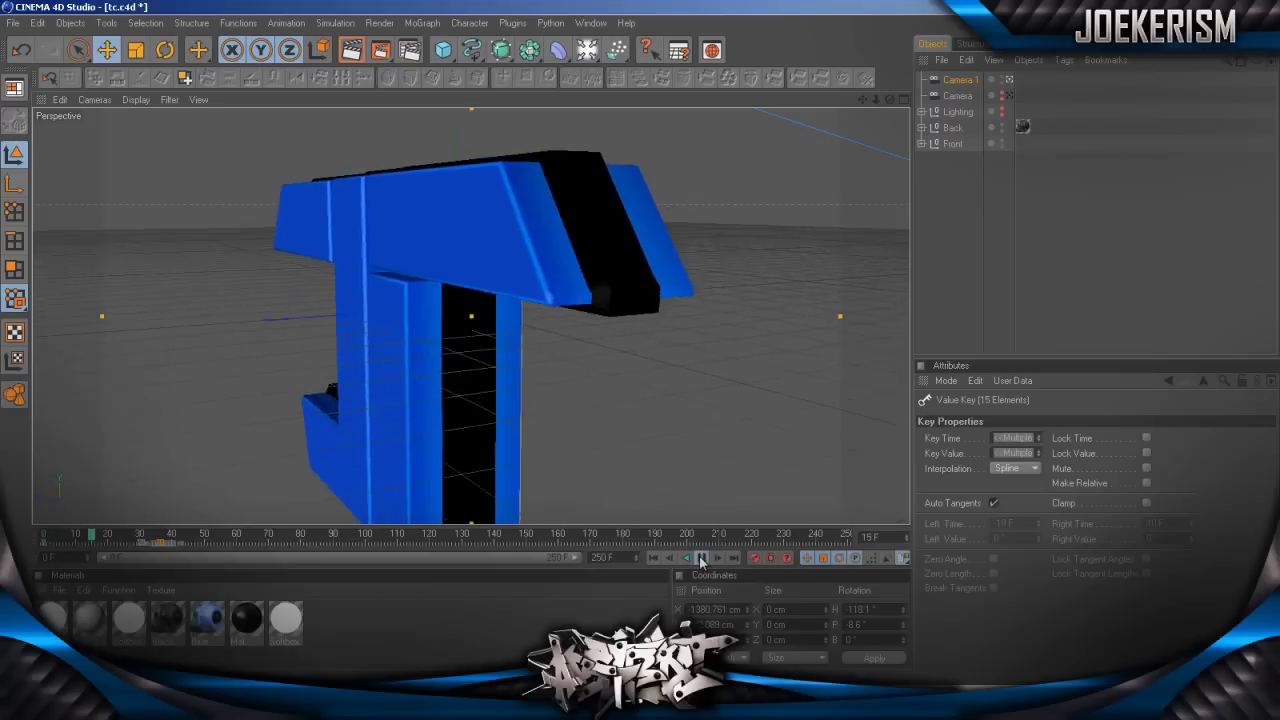
{"action": "left_click", "coordinate": [702, 558]}
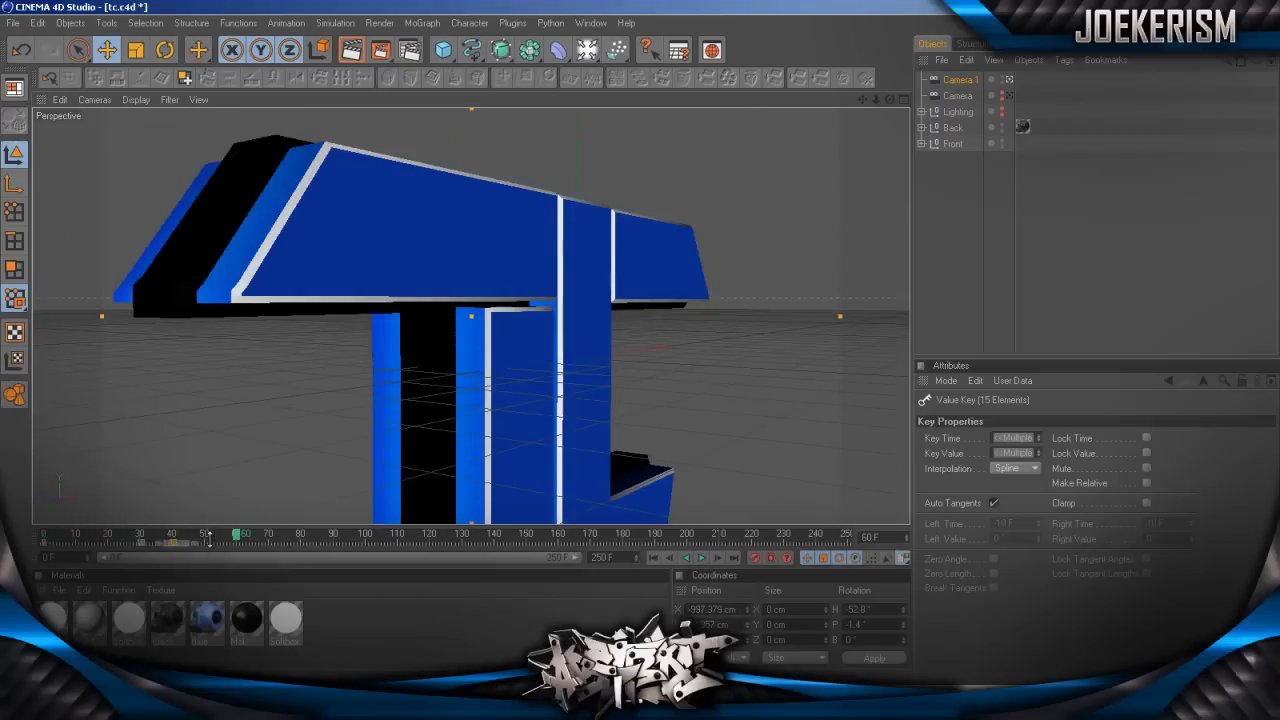
Autokey the camera at frame 150, orbited slightly farther to about X -792, Y 92, Z -768 cm, heading -37.7°.
{"action": "left_click", "coordinate": [173, 535]}
{"action": "left_click_drag", "start_coordinate": [172, 536], "coordinate": [526, 536]}
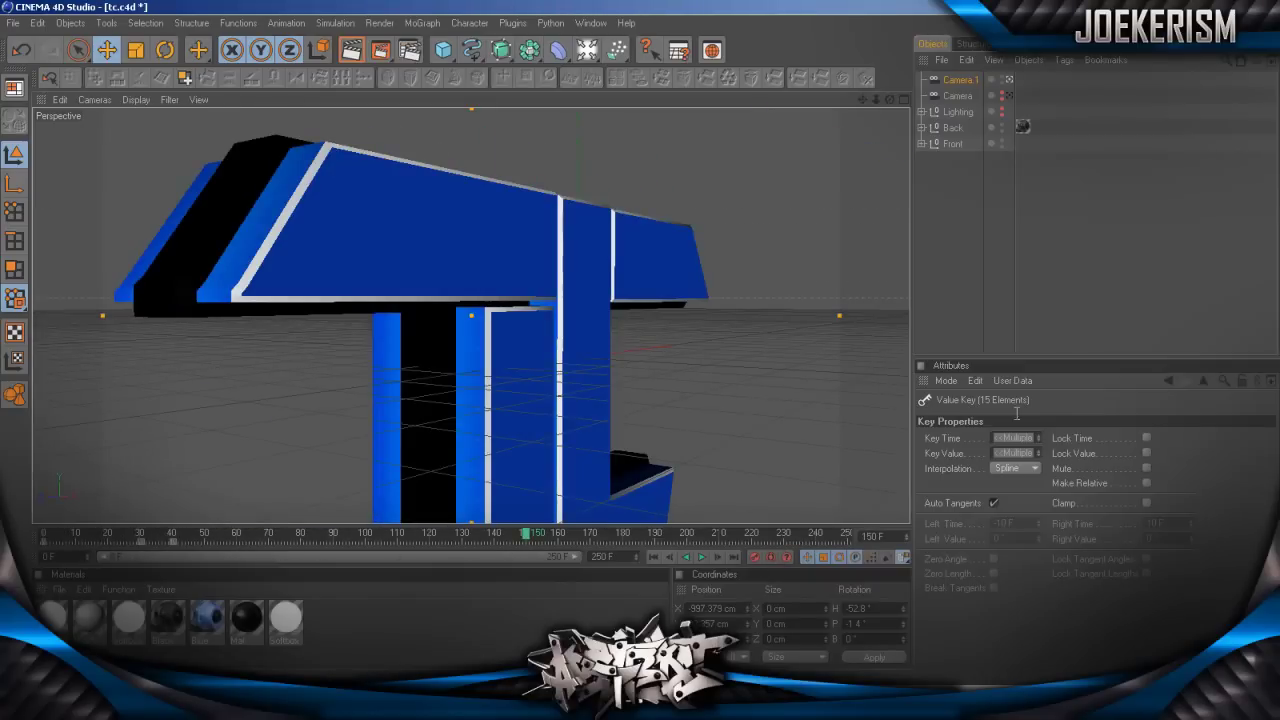
{"action": "left_click", "coordinate": [1082, 288]}
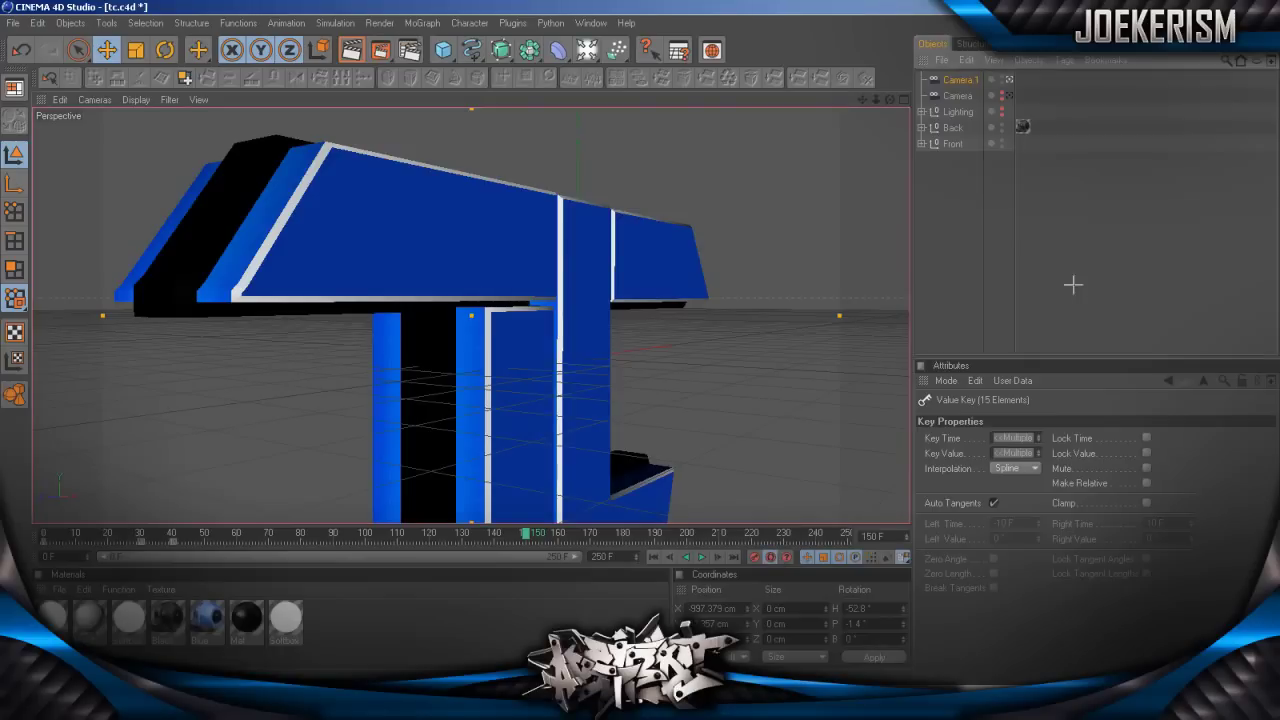
{"action": "left_click_drag", "start_coordinate": [886, 99], "coordinate": [640, 342]}
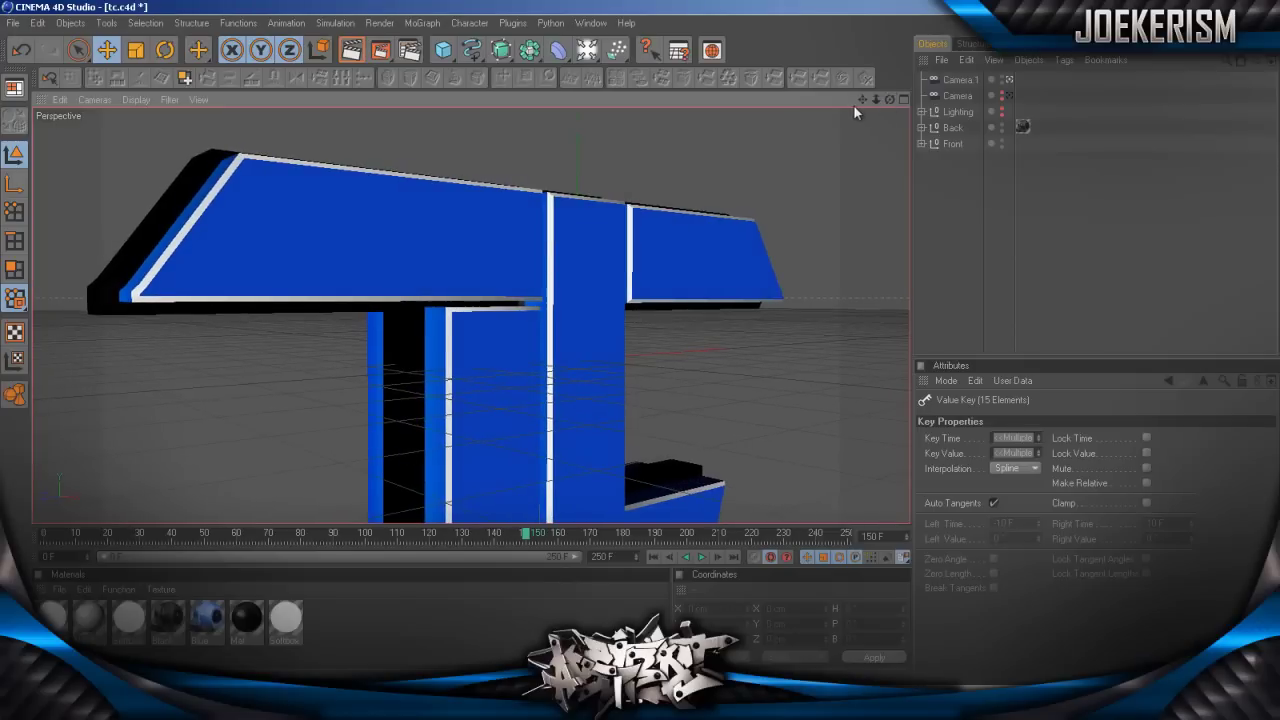
{"action": "left_click", "coordinate": [958, 79]}
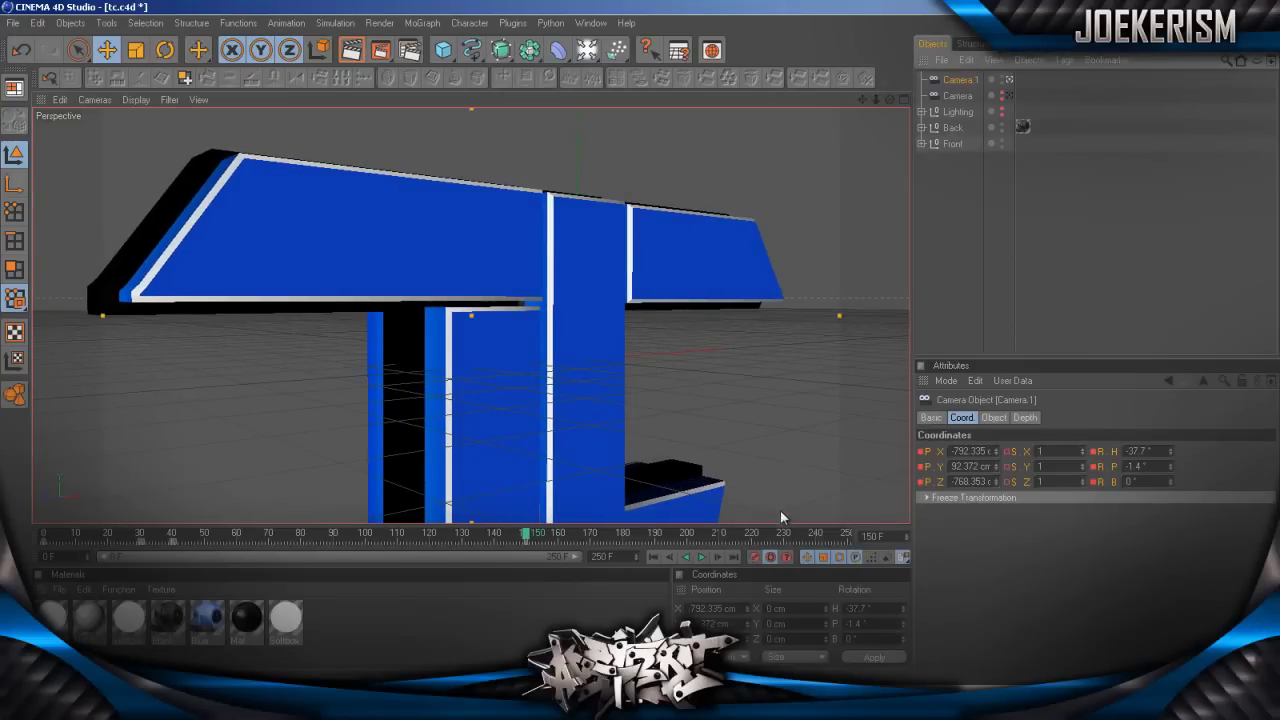
{"action": "left_click", "coordinate": [769, 557]}
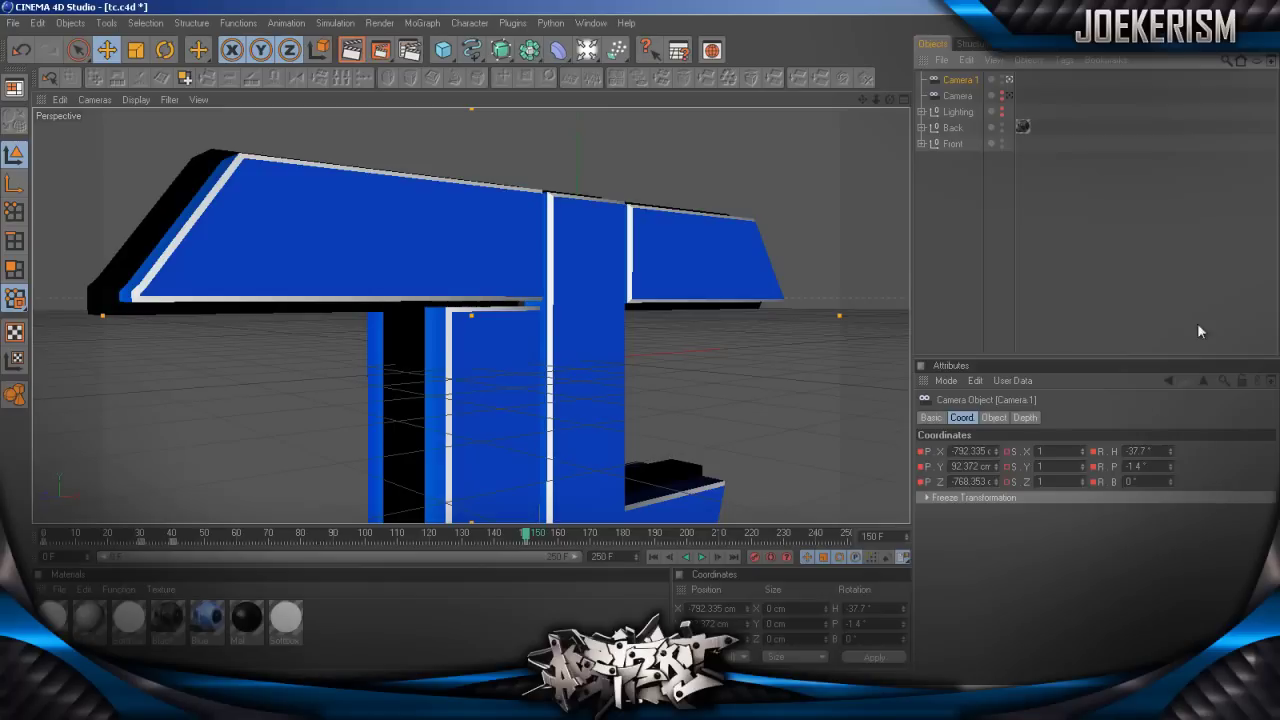
{"action": "left_click", "coordinate": [718, 557]}
Play the animation from frame 0 to review the slow camera drift up to frame 150.
{"action": "left_click_drag", "start_coordinate": [527, 536], "coordinate": [43, 536]}
{"action": "left_click", "coordinate": [702, 557]}
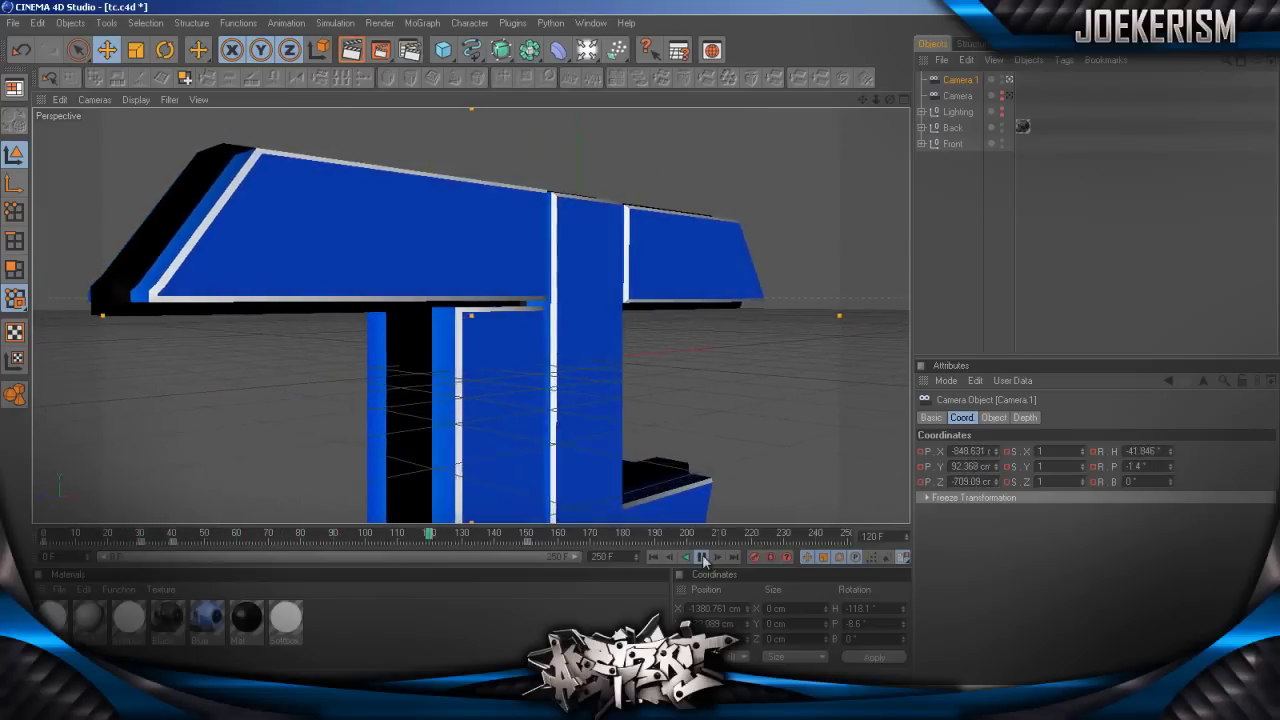
{"action": "left_click", "coordinate": [703, 557]}
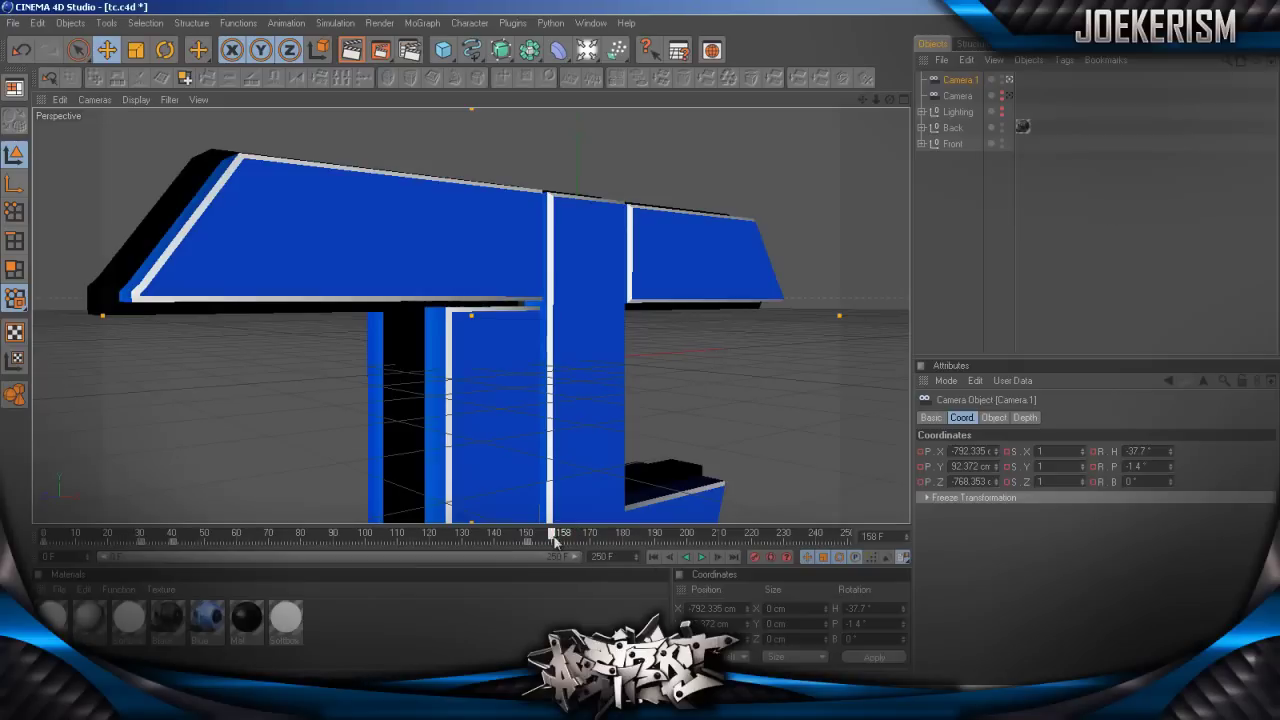
Enable automatic keyframing at frame 160 and orbit the camera around to face the front of the TC logo.
{"action": "left_click", "coordinate": [770, 557]}
{"action": "left_click", "coordinate": [1067, 281]}
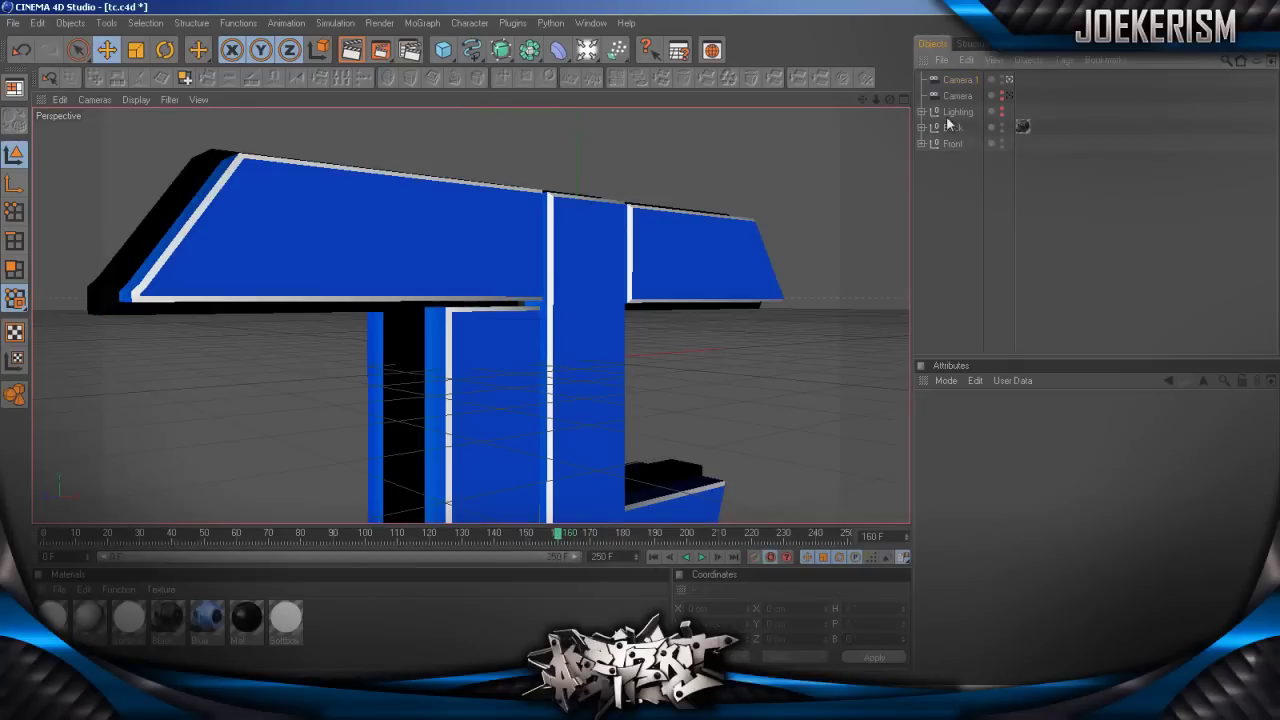
{"action": "left_click_drag", "start_coordinate": [886, 100], "coordinate": [634, 341]}
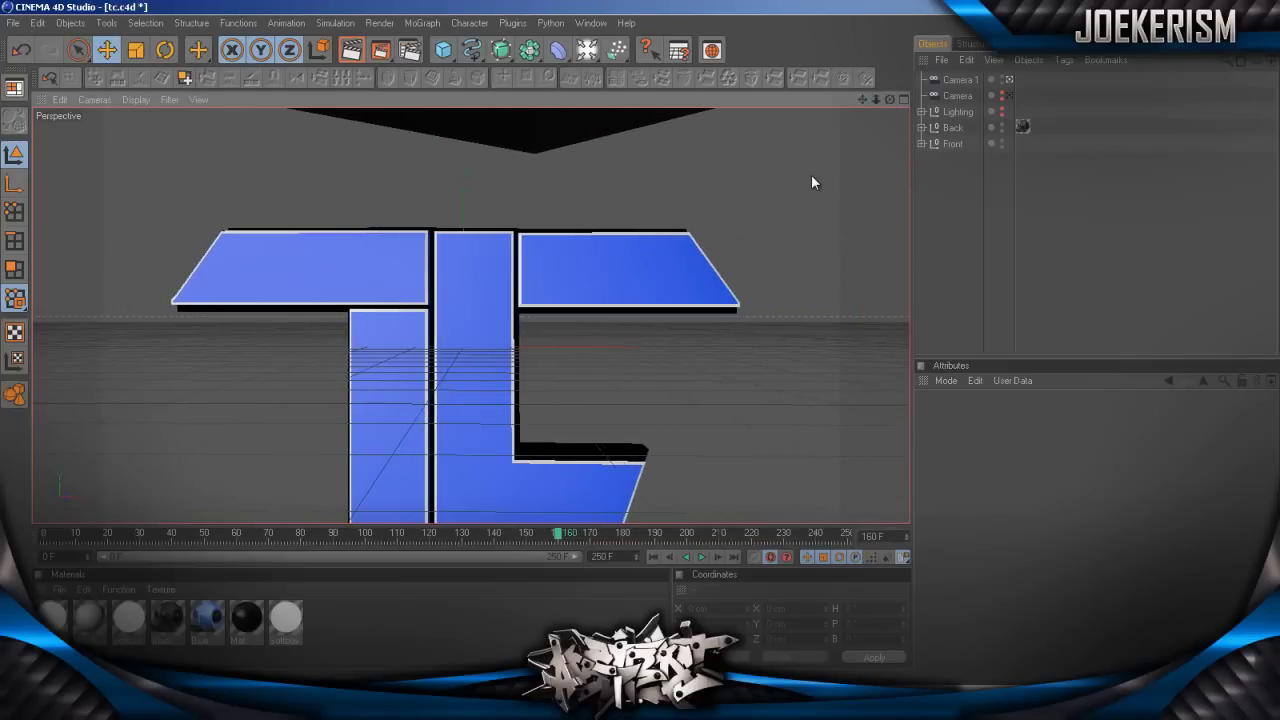
{"action": "scroll", "coordinate": [812, 177], "scroll_direction": "up", "scroll_amount": 3}
{"action": "scroll", "coordinate": [812, 177], "scroll_direction": "up", "scroll_amount": 1}
{"action": "scroll", "coordinate": [812, 177], "scroll_direction": "down", "scroll_amount": 1}
{"action": "left_click_drag", "start_coordinate": [862, 100], "coordinate": [882, 100]}
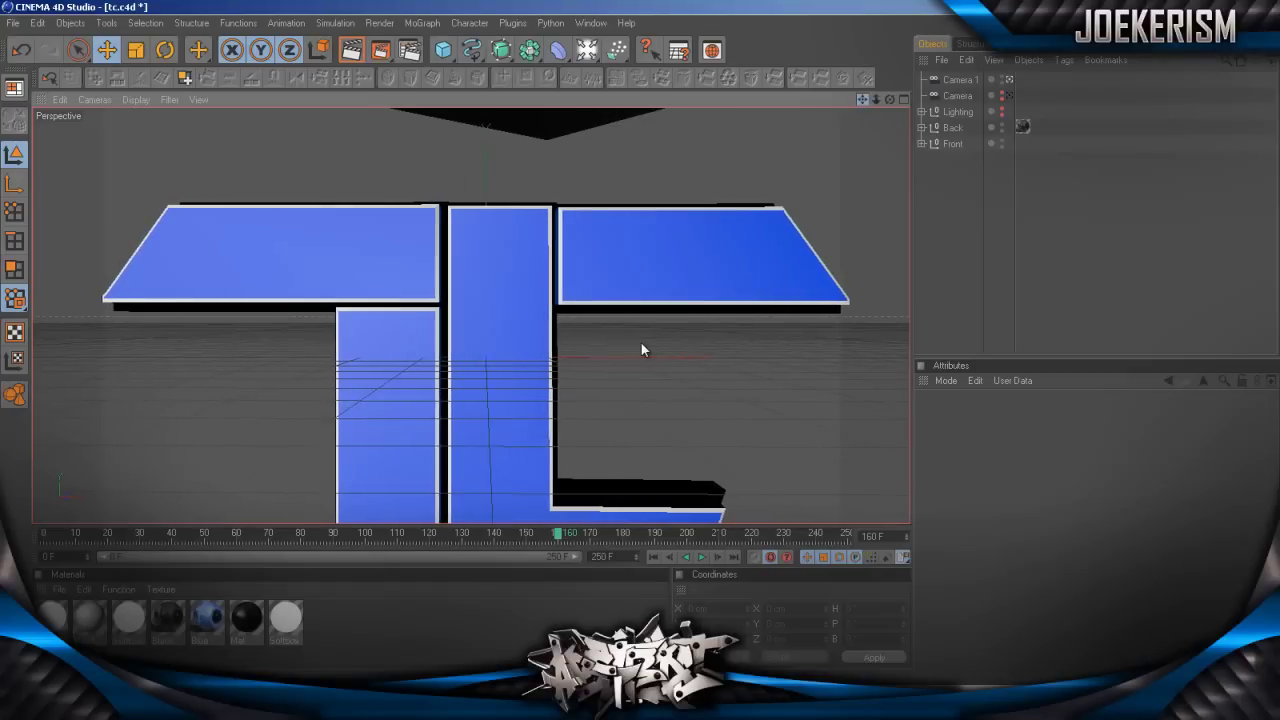
{"action": "scroll", "coordinate": [727, 189], "scroll_direction": "down", "scroll_amount": 3}
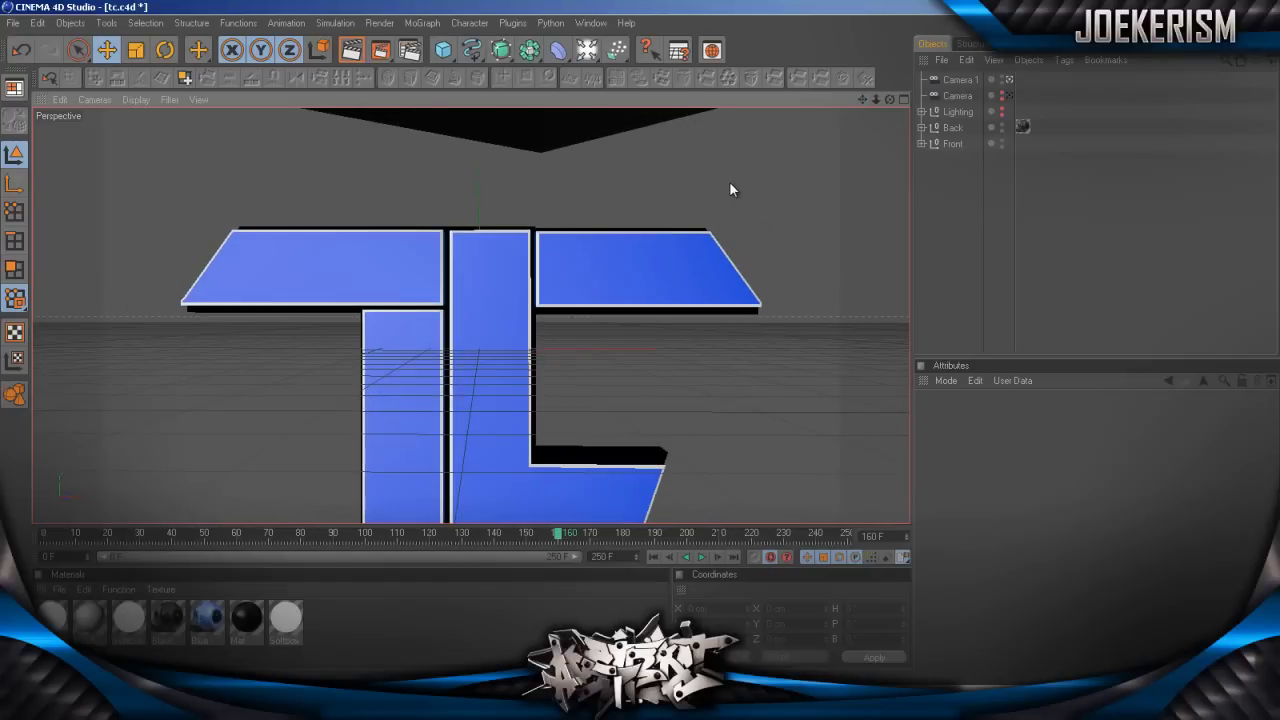
Reframe the camera on the full logo front and keyframe it at frame 160, about X -65, Y -30, Z -1514 cm, heading -0.7°.
{"action": "middle_click_drag", "start_coordinate": [641, 342], "coordinate": [641, 342], "text": "alt"}
{"action": "left_click_drag", "start_coordinate": [641, 342], "coordinate": [640, 342]}
{"action": "mouse_move", "coordinate": [891, 98]}
{"action": "left_mouse_down"}
{"action": "mouse_move", "coordinate": [637, 341]}
{"action": "mouse_move", "coordinate": [895, 100]}
{"action": "left_mouse_up"}
{"action": "left_click", "coordinate": [957, 81]}
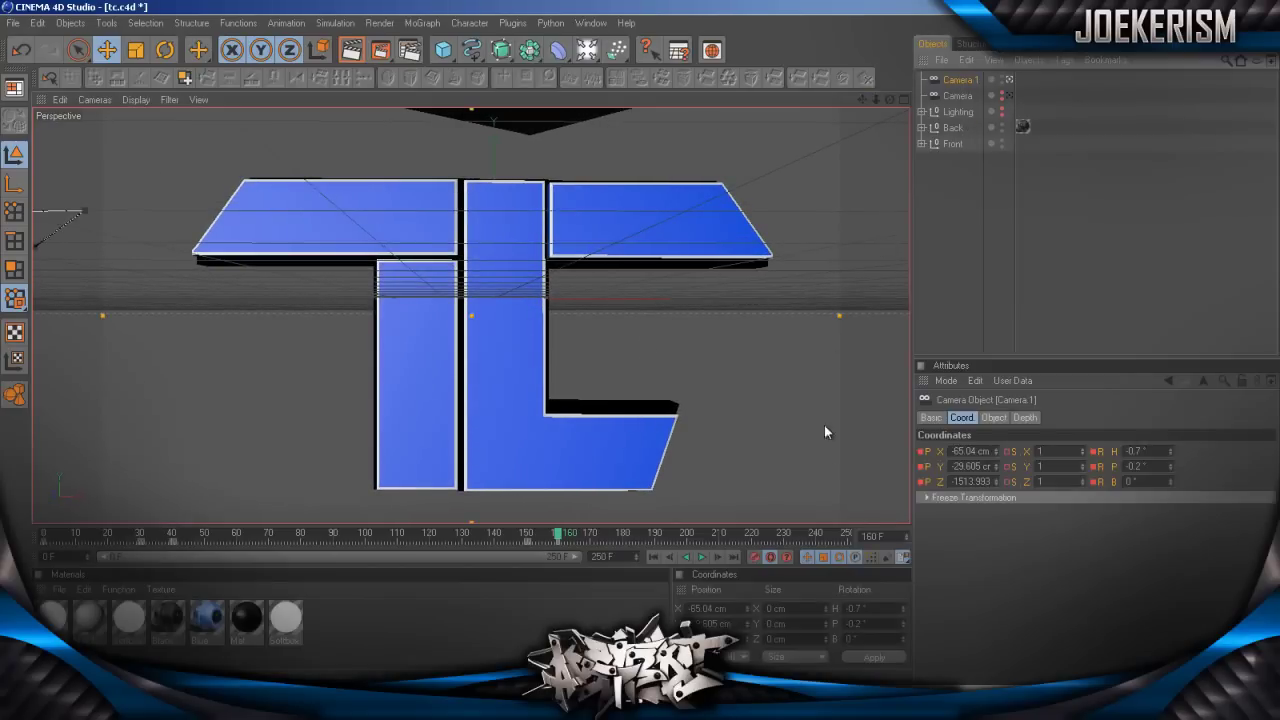
{"action": "left_click", "coordinate": [715, 557]}
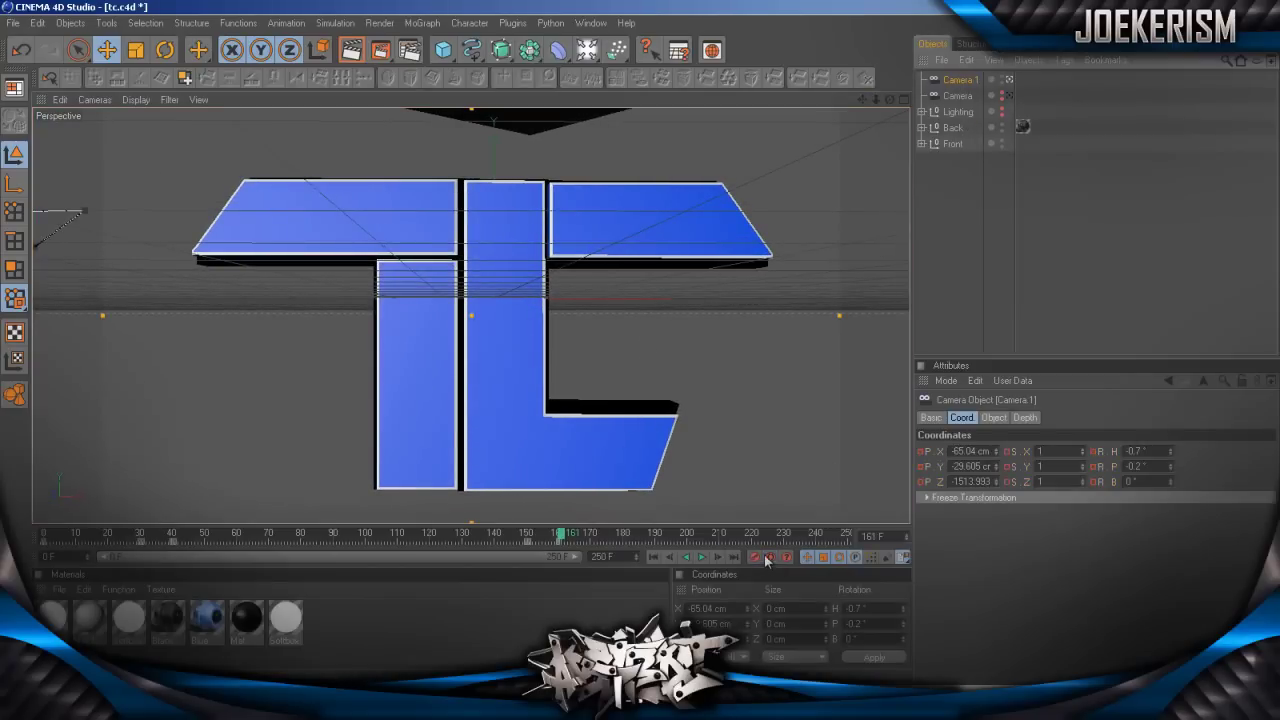
Scrub back through the timeline and play the animation to review the fast swing to the logo's front.
{"action": "left_click_drag", "start_coordinate": [560, 537], "coordinate": [327, 535]}
{"action": "left_click", "coordinate": [703, 558]}
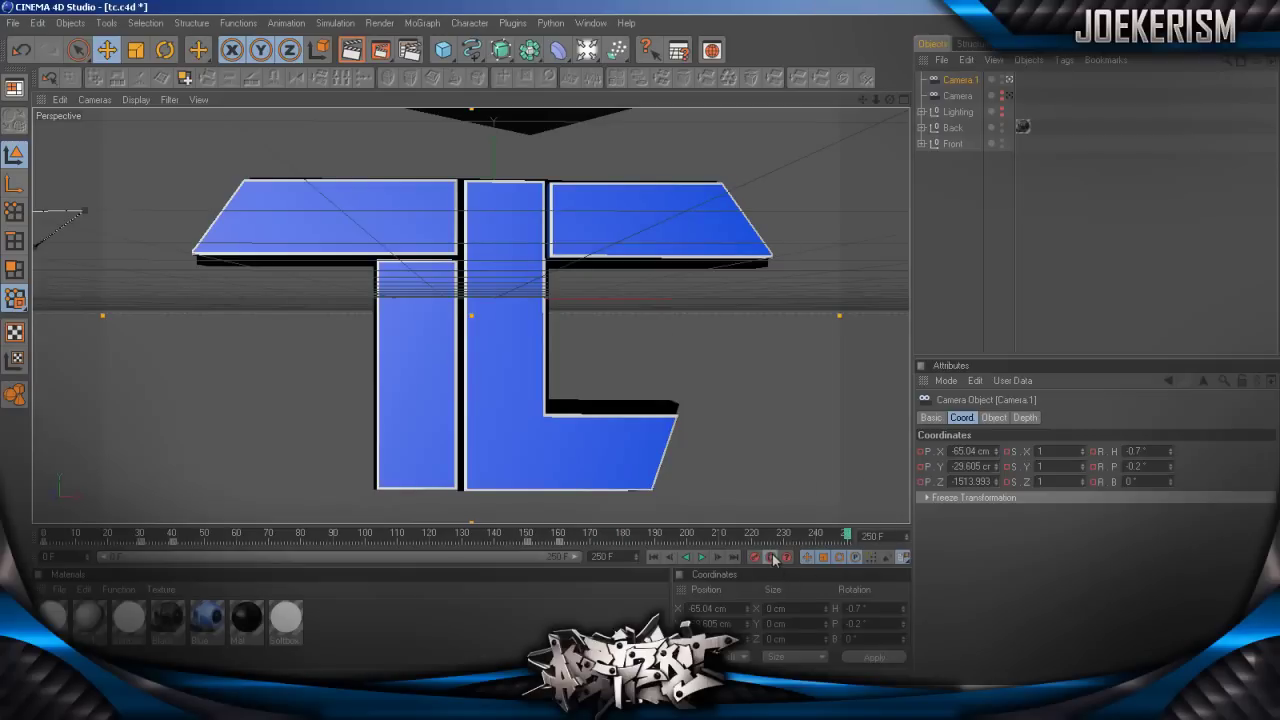
Autokey the camera at frame 250, pulled straight back from the logo to about X -77, Y -26, Z -2496 cm.
{"action": "scroll", "coordinate": [651, 257], "scroll_direction": "down", "scroll_amount": 6}
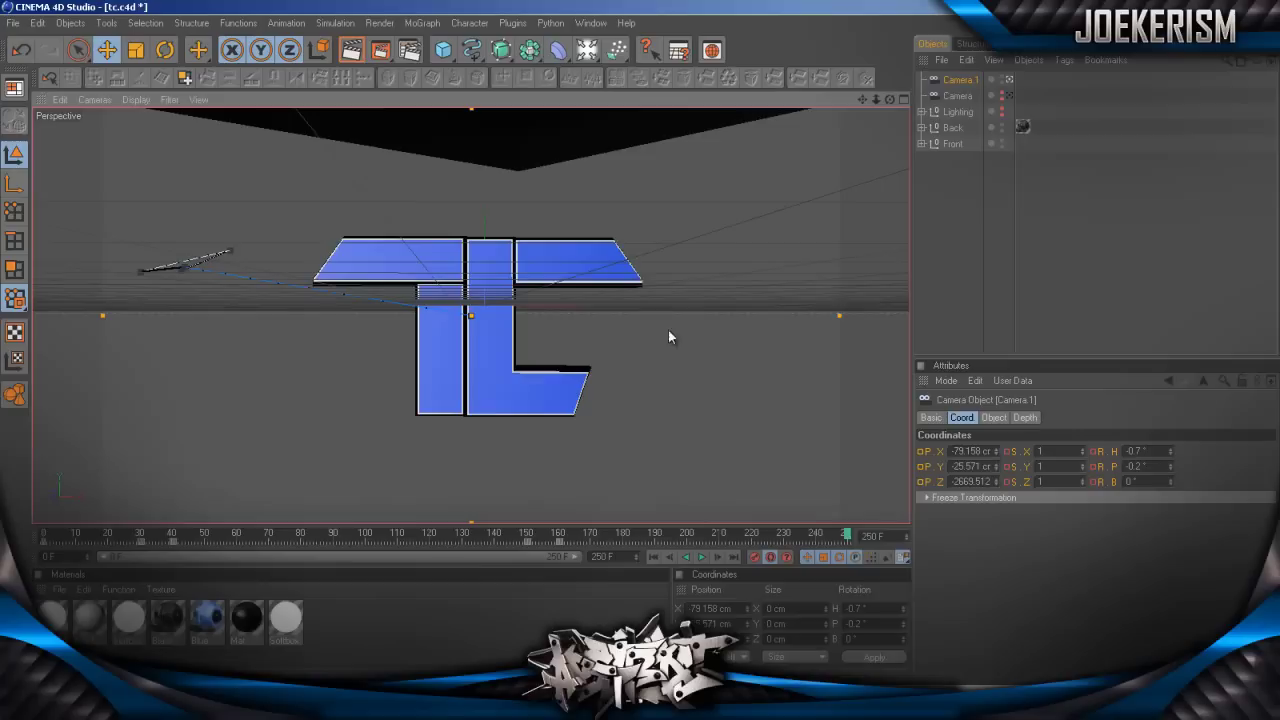
{"action": "scroll", "coordinate": [659, 350], "scroll_direction": "up", "scroll_amount": 1}
{"action": "left_click", "coordinate": [757, 560]}
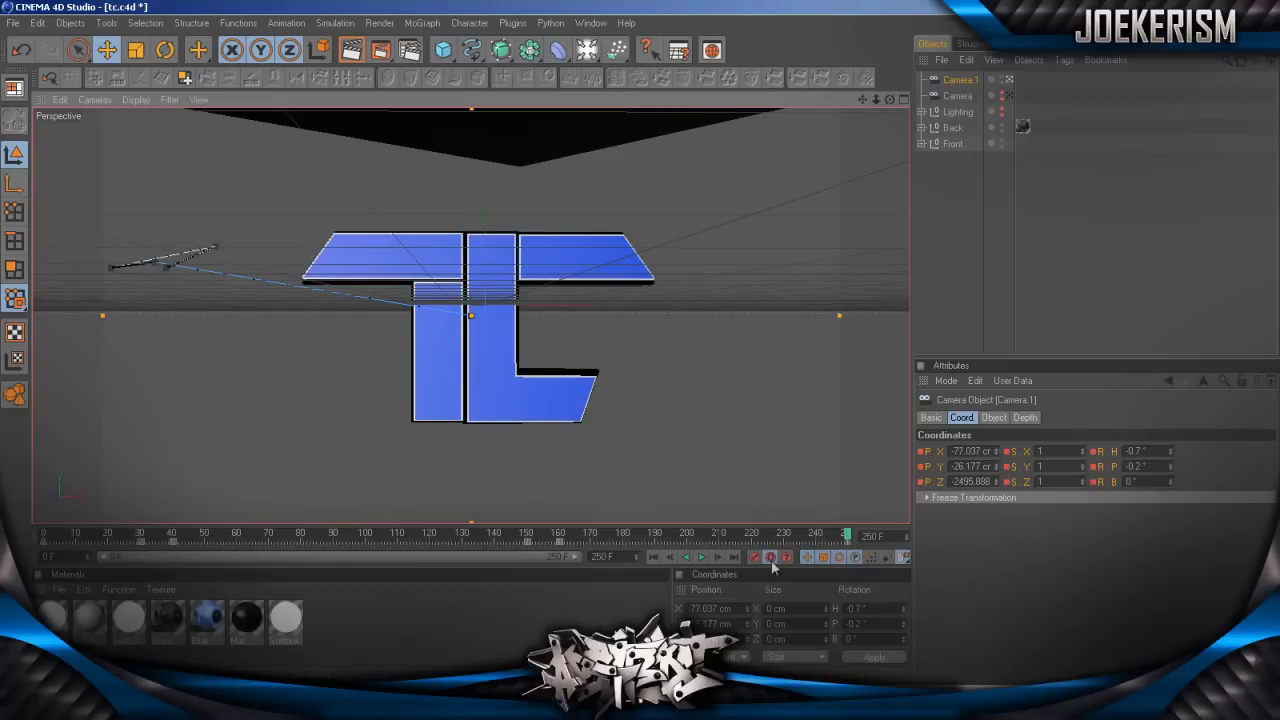
{"action": "left_click", "coordinate": [770, 560]}
Replay the whole camera animation from frame 0 to check the fast moves and the slow pull-back.
{"action": "left_click_drag", "start_coordinate": [806, 536], "coordinate": [43, 566]}
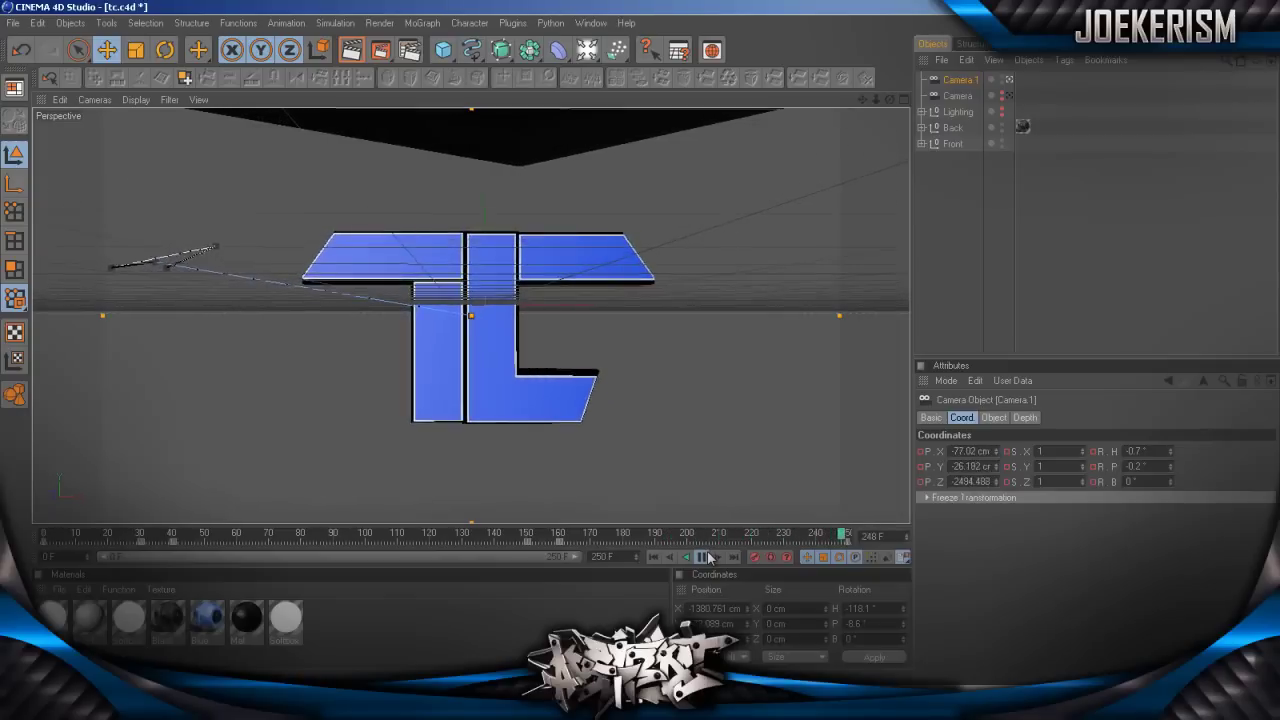
{"action": "left_click_drag", "start_coordinate": [659, 537], "coordinate": [660, 570]}
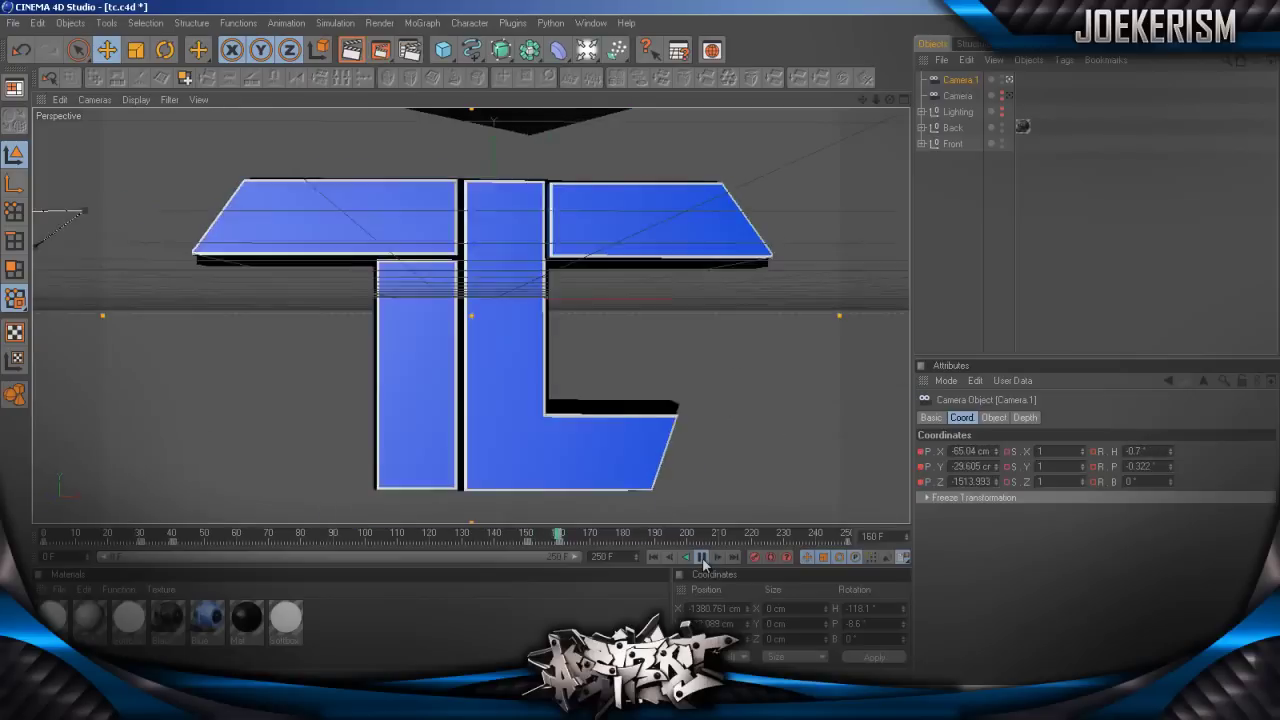
{"action": "left_click", "coordinate": [702, 558]}
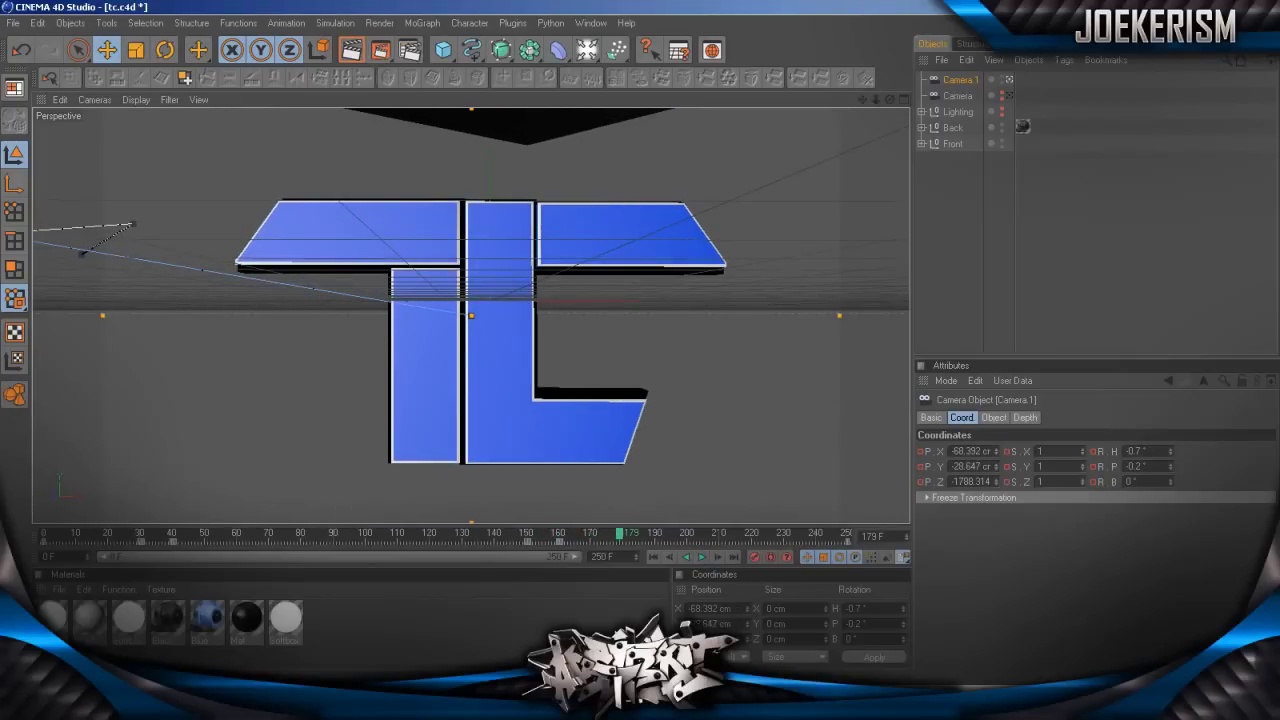
Check the TeamClean's Intro YouTube page in Internet Explorer, return to CINEMA 4D and scrub the animation back to frame 29.
{"action": "left_click", "coordinate": [358, 704]}
{"action": "left_click", "coordinate": [300, 652]}
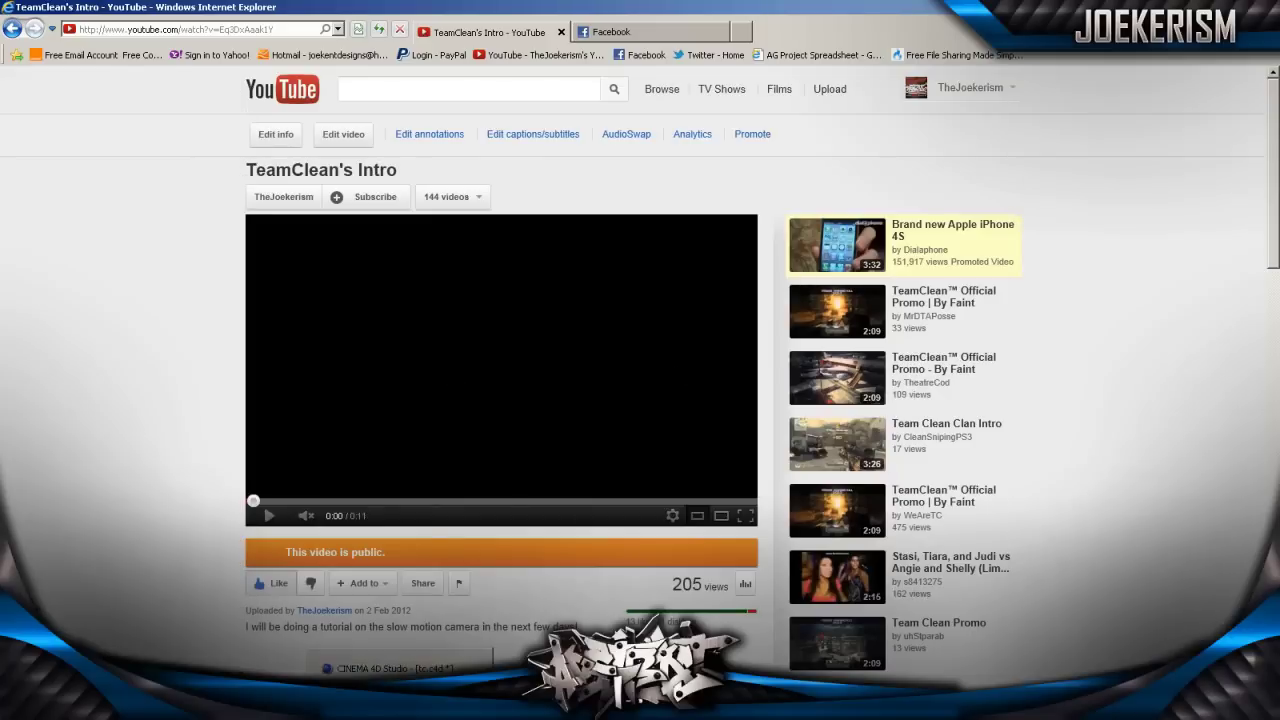
{"action": "left_click", "coordinate": [390, 667]}
{"action": "left_click_drag", "start_coordinate": [632, 546], "coordinate": [137, 530]}
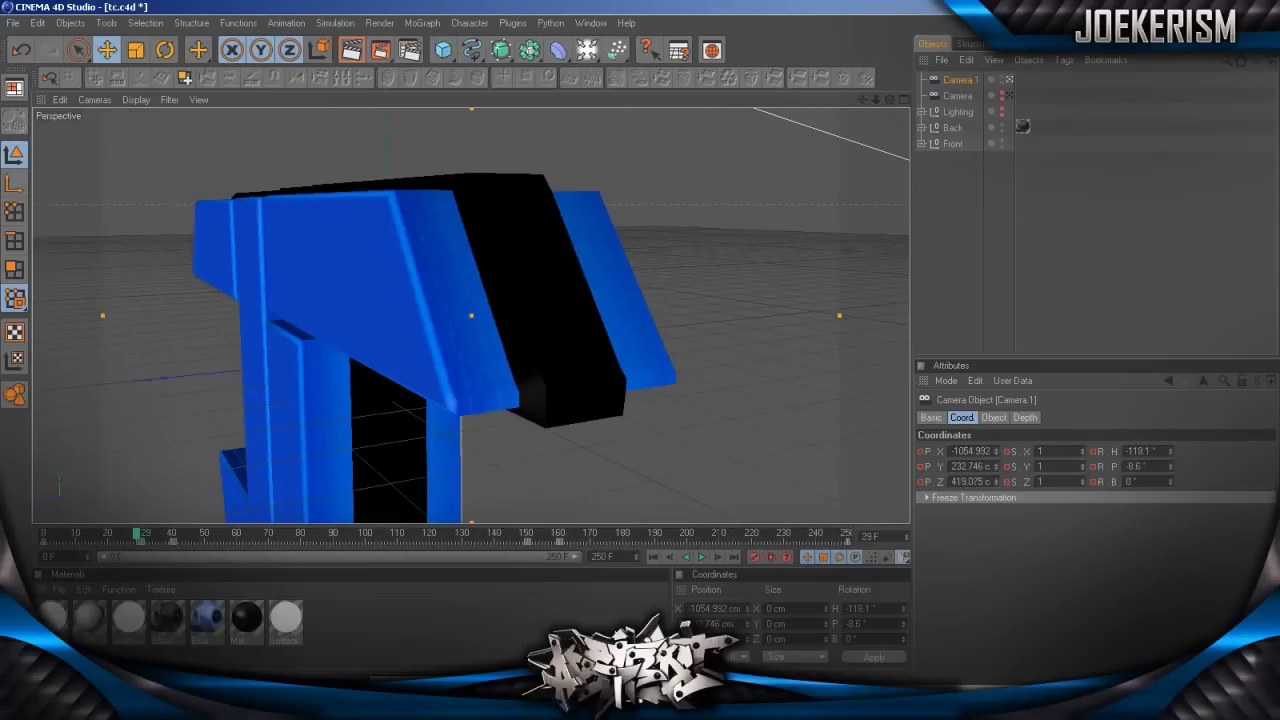